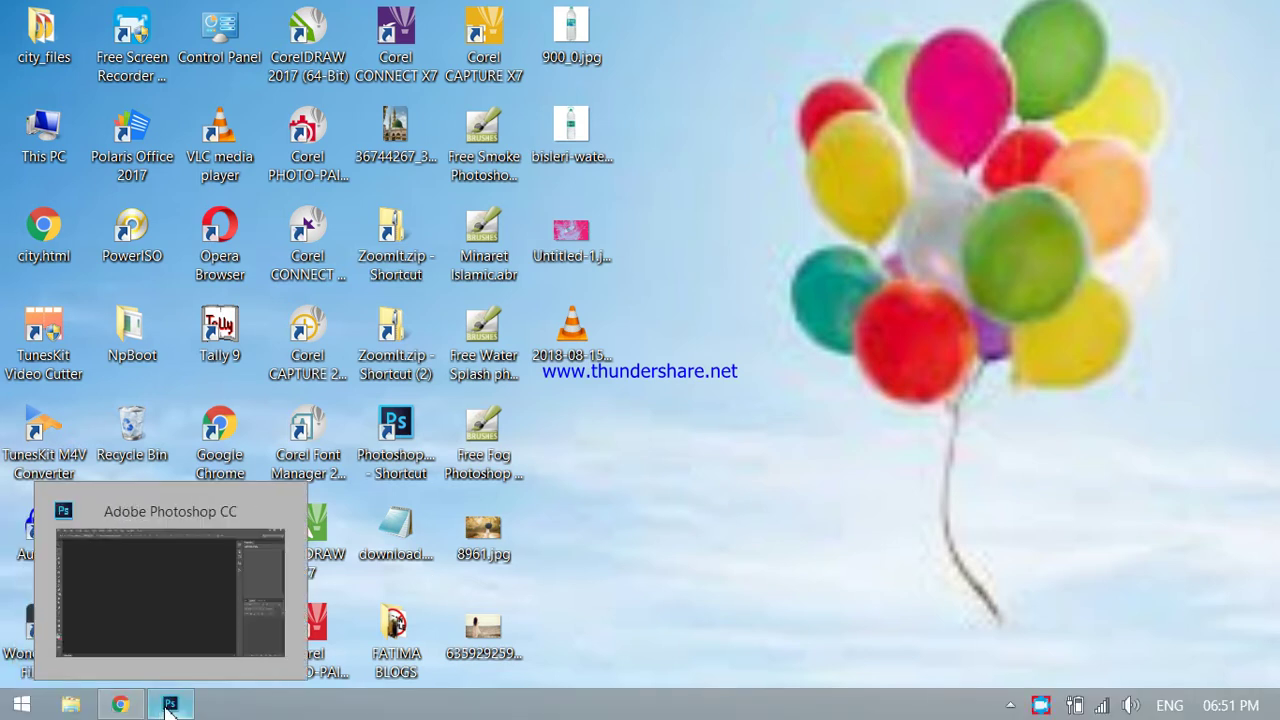
Create a blank 1920×1080 white Photoshop document named Untitled-1
left_click(169, 705)
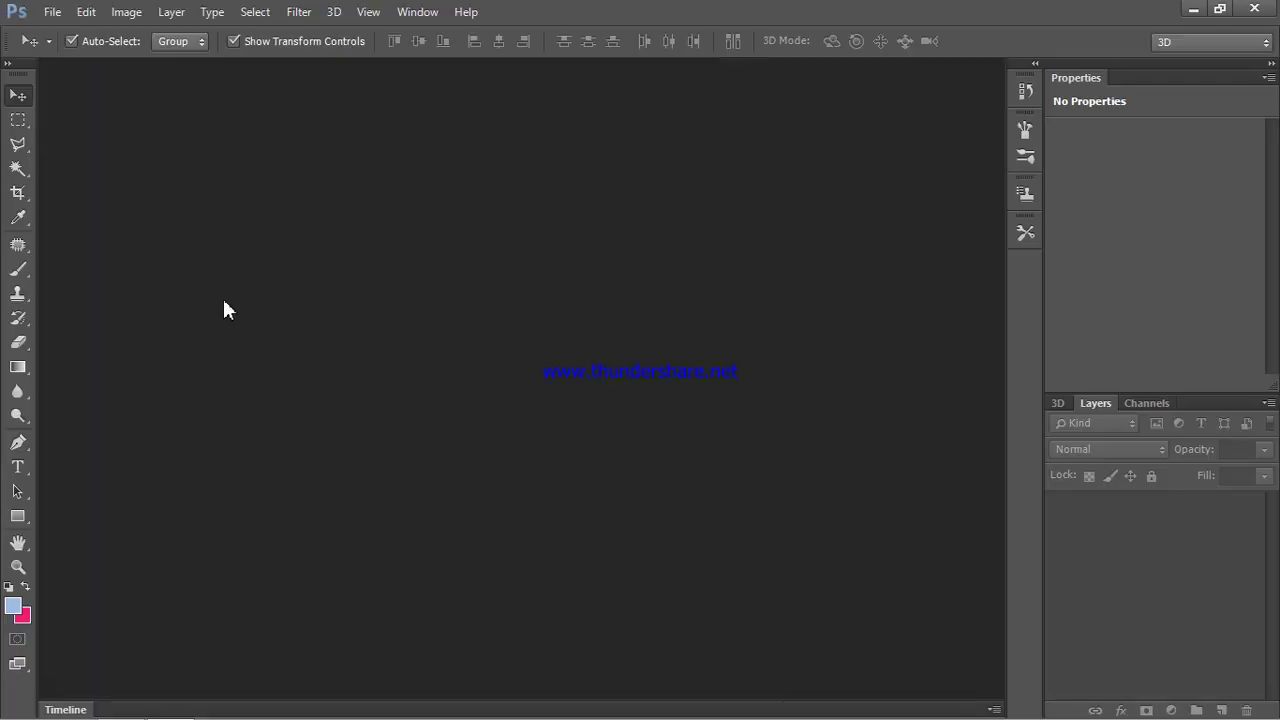
left_click(48, 14)
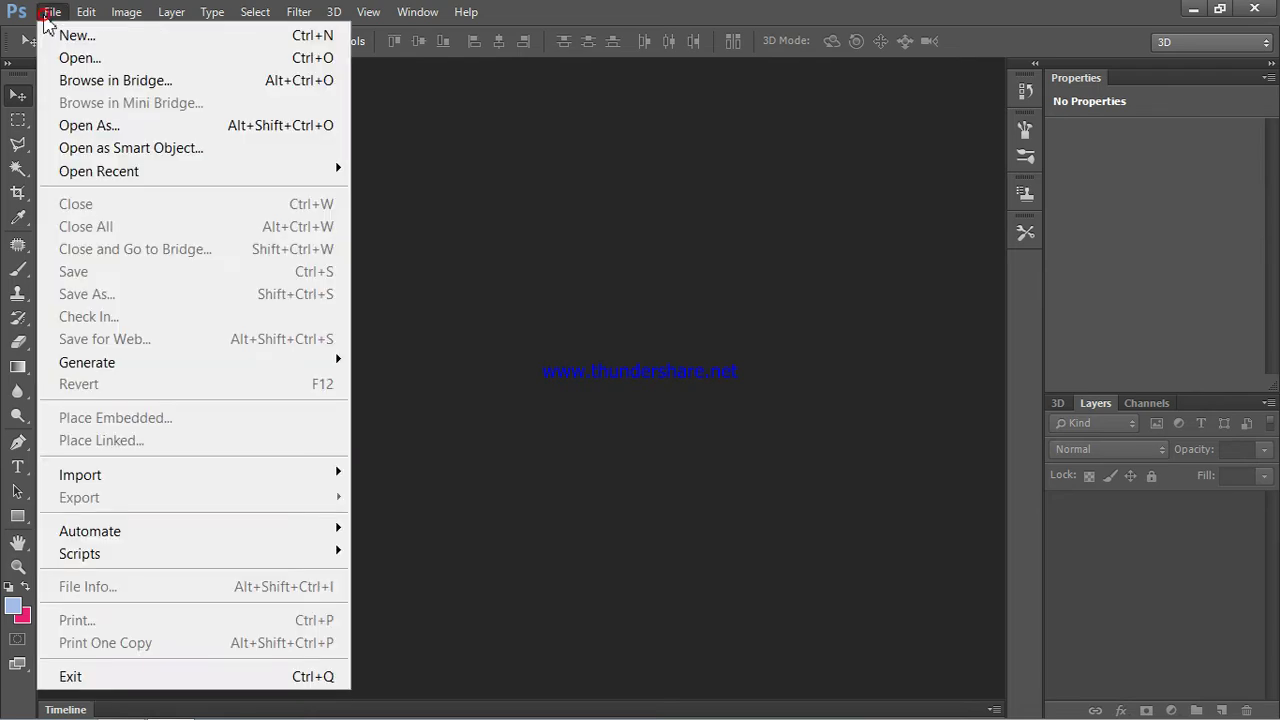
left_click(54, 40)
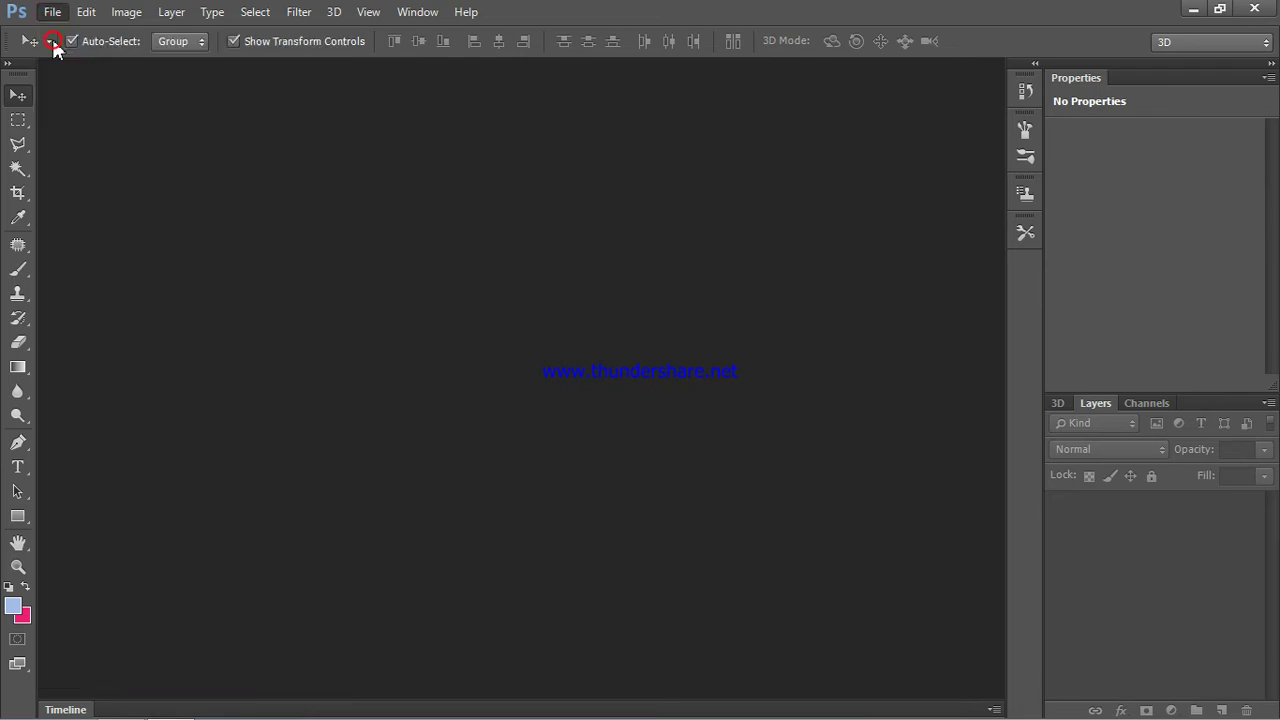
left_click(846, 158)
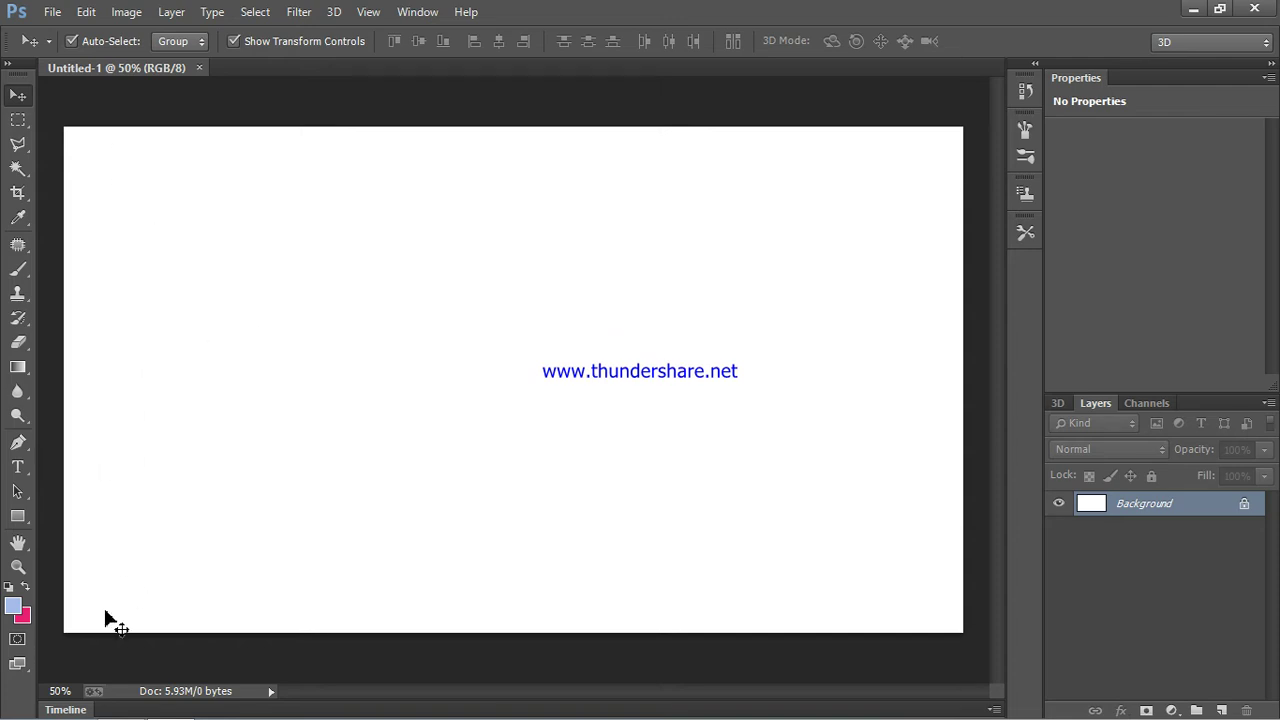
left_click(98, 625)
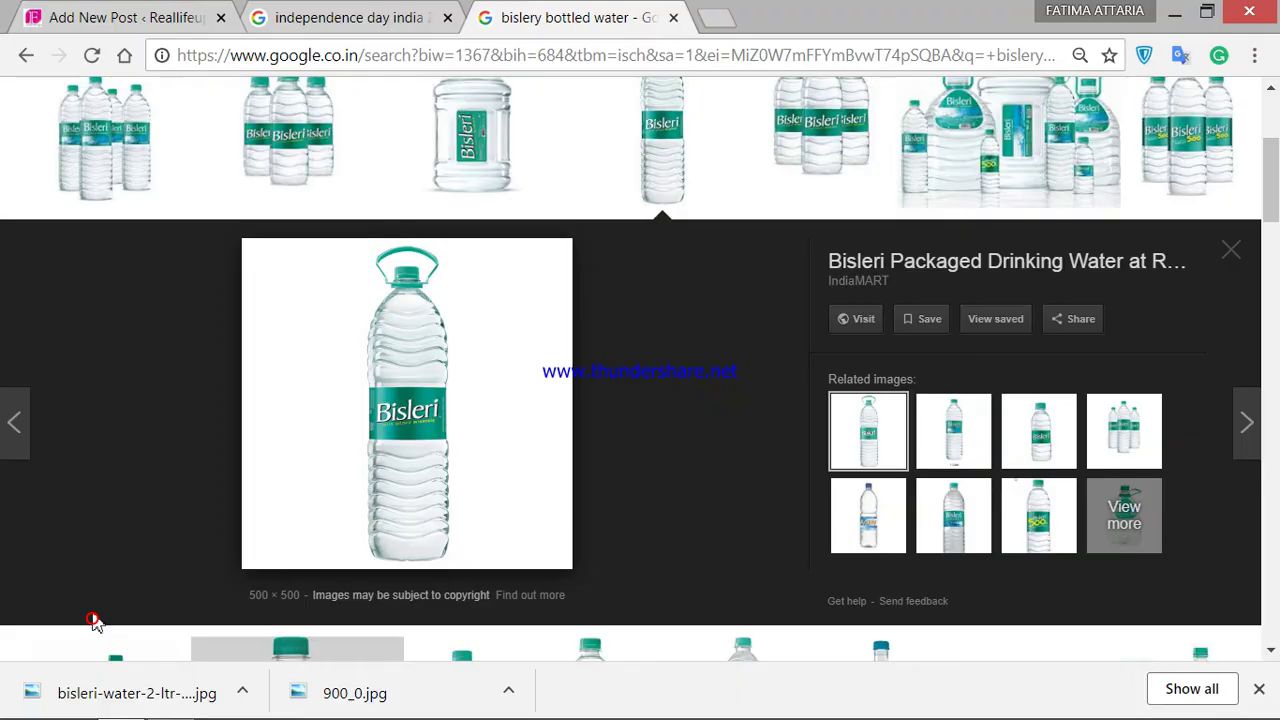
Save the three-bottle Bisleri 250 ml image from Google Images to the computer
scroll(319, 510, "up", 2)
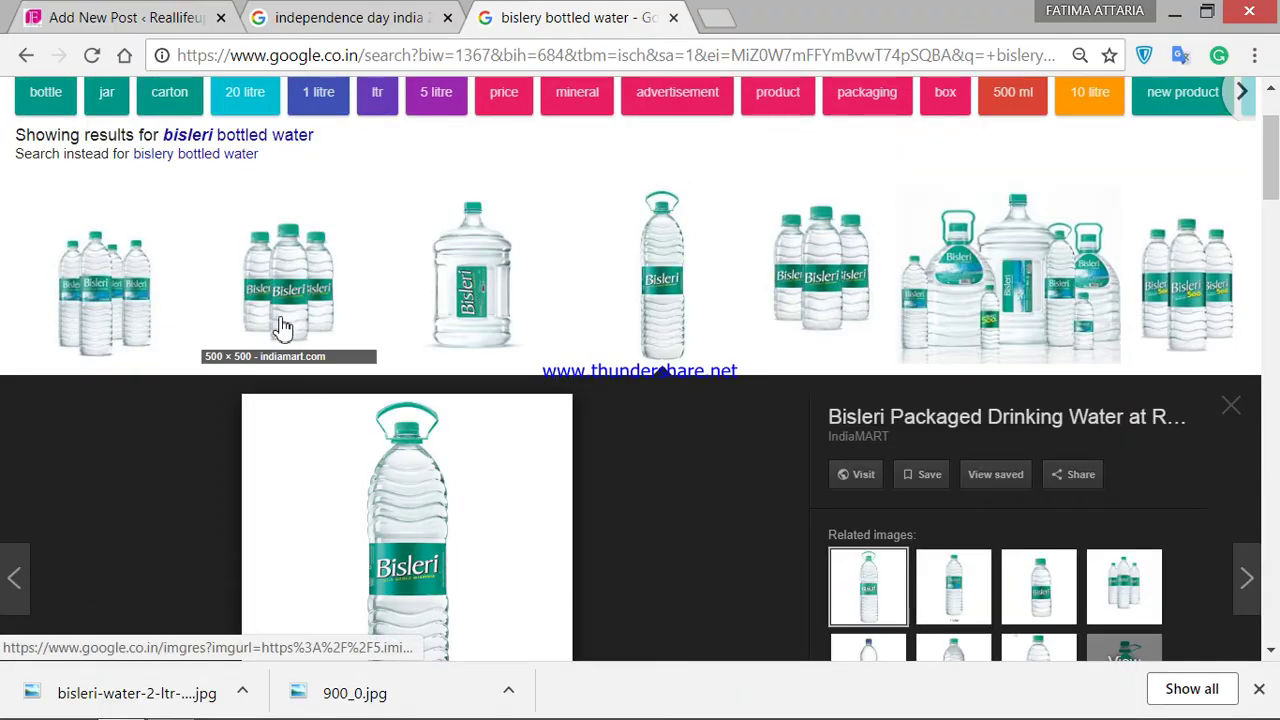
scroll(565, 325, "down", 2)
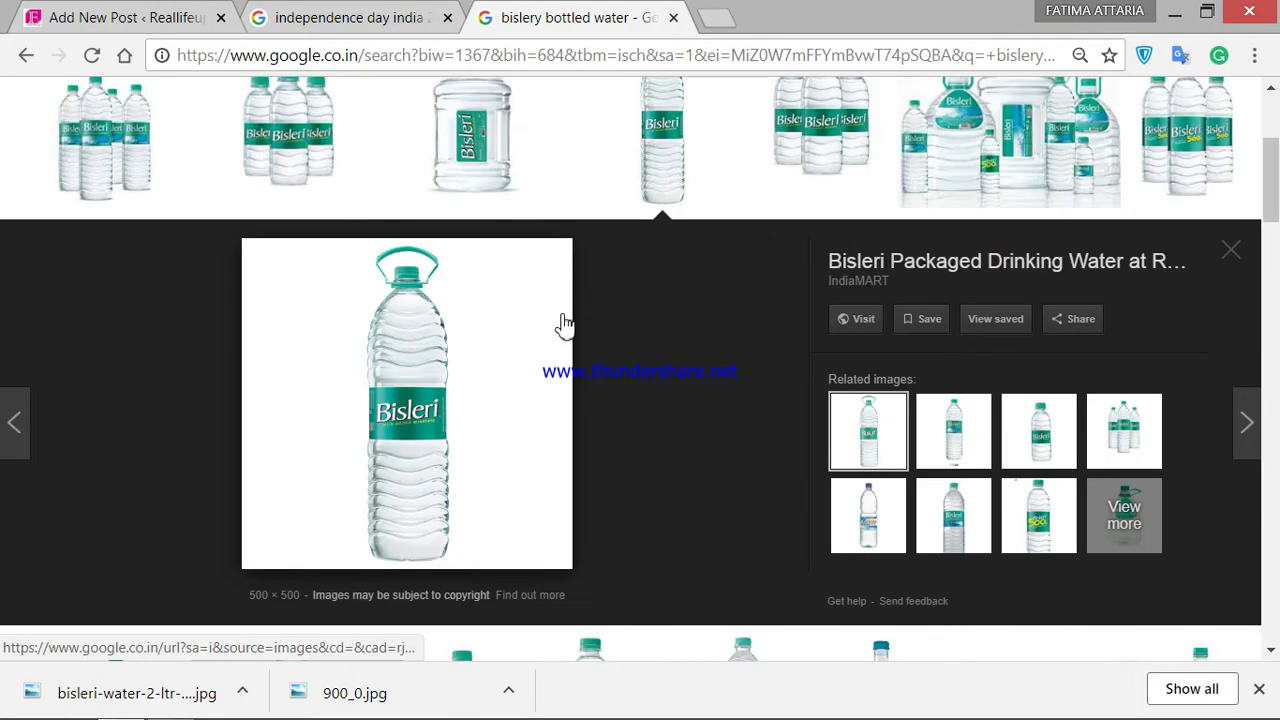
scroll(565, 325, "up", 2)
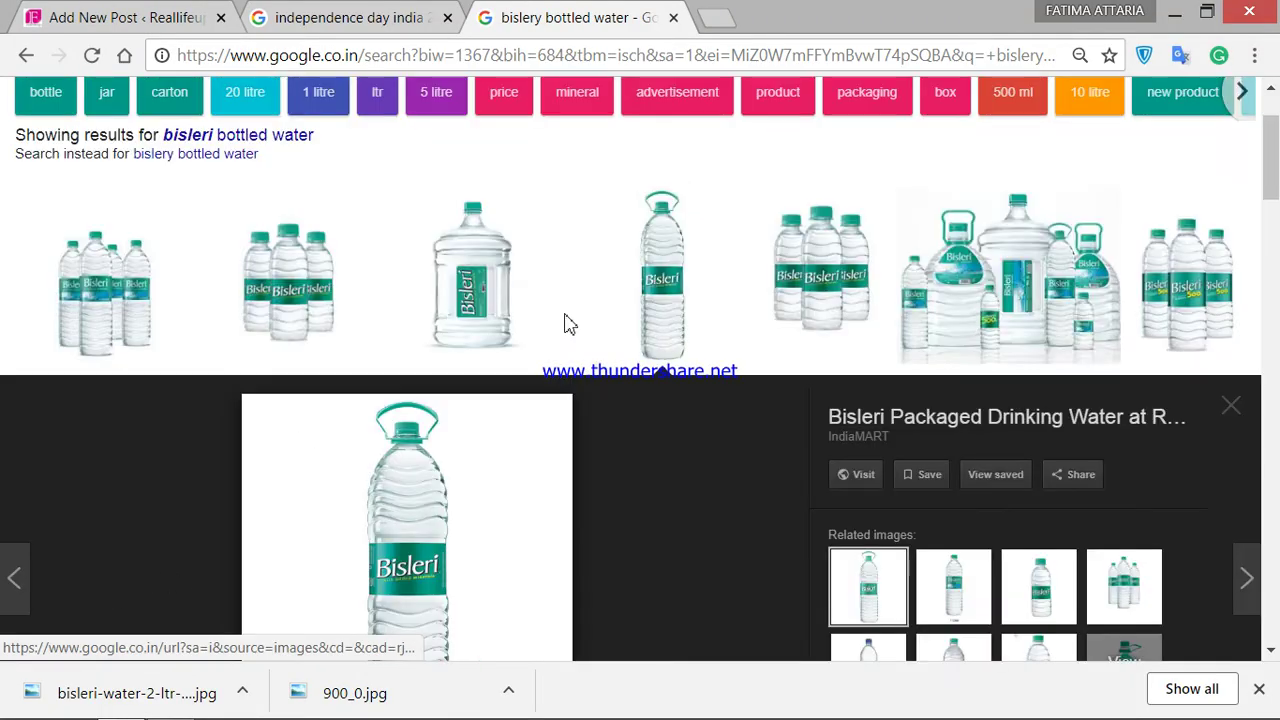
left_click(838, 268)
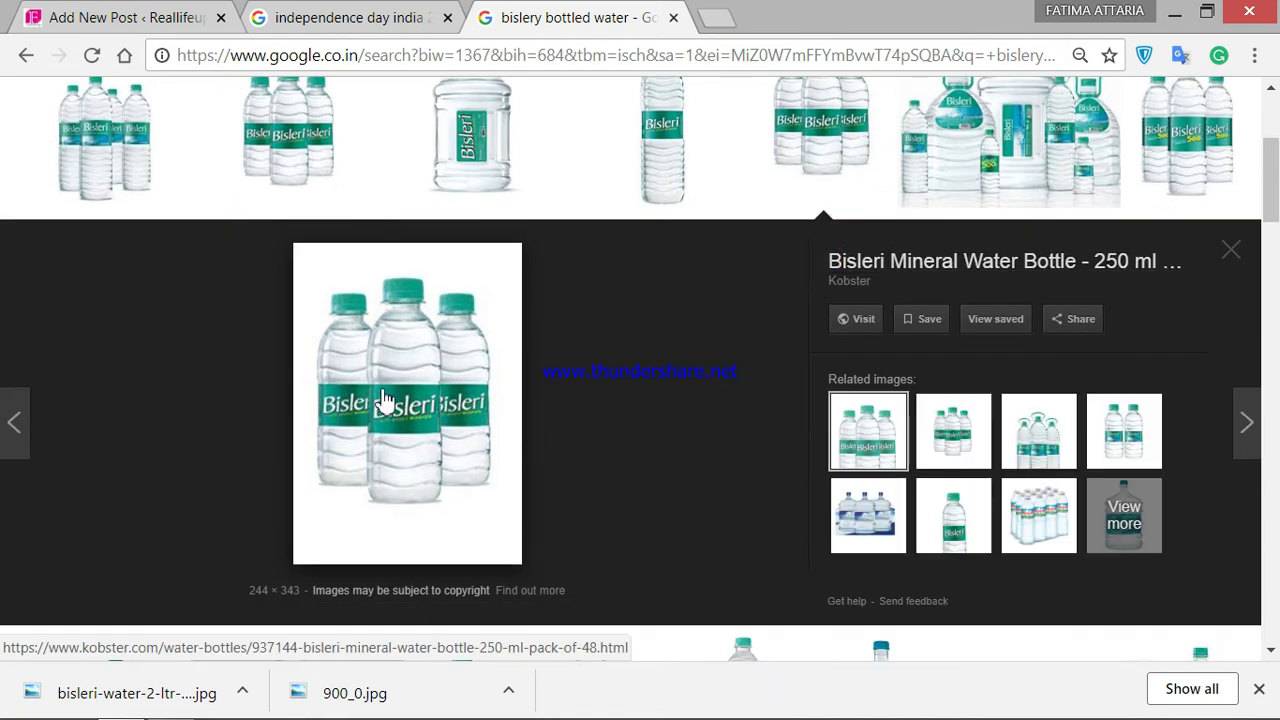
right_click(380, 390)
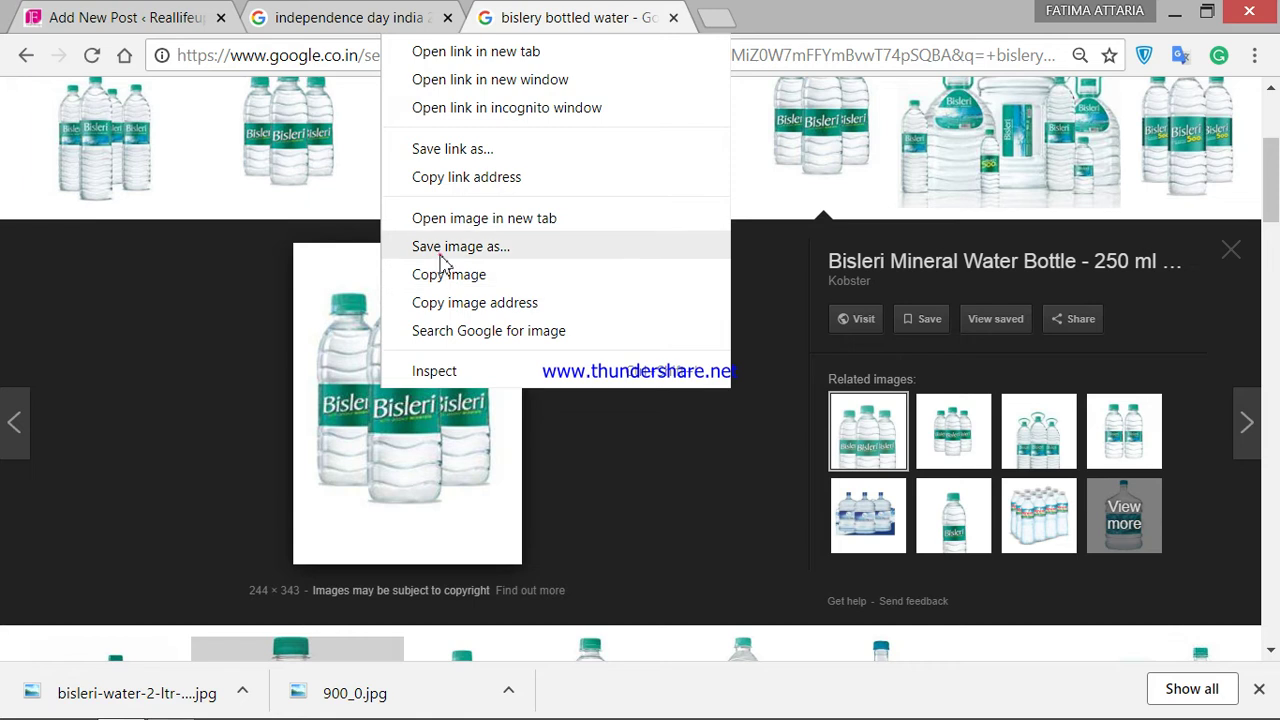
left_click(445, 248)
left_click(564, 594)
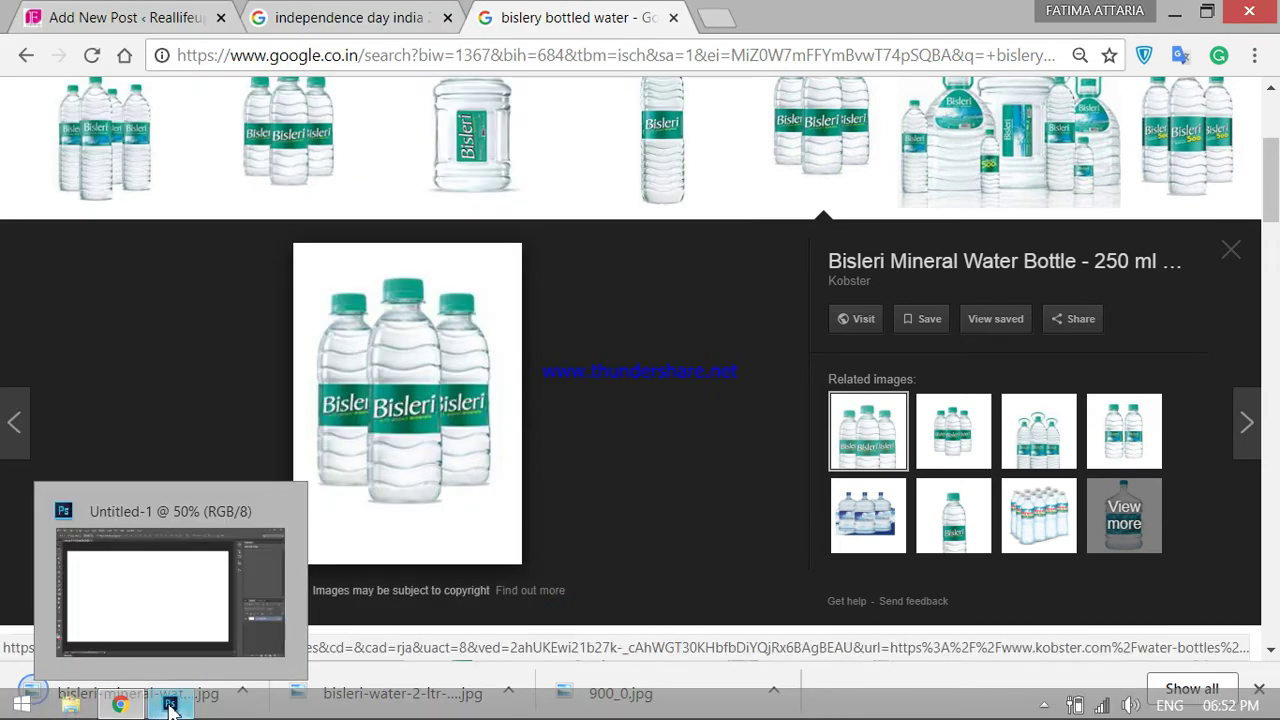
left_click(185, 706)
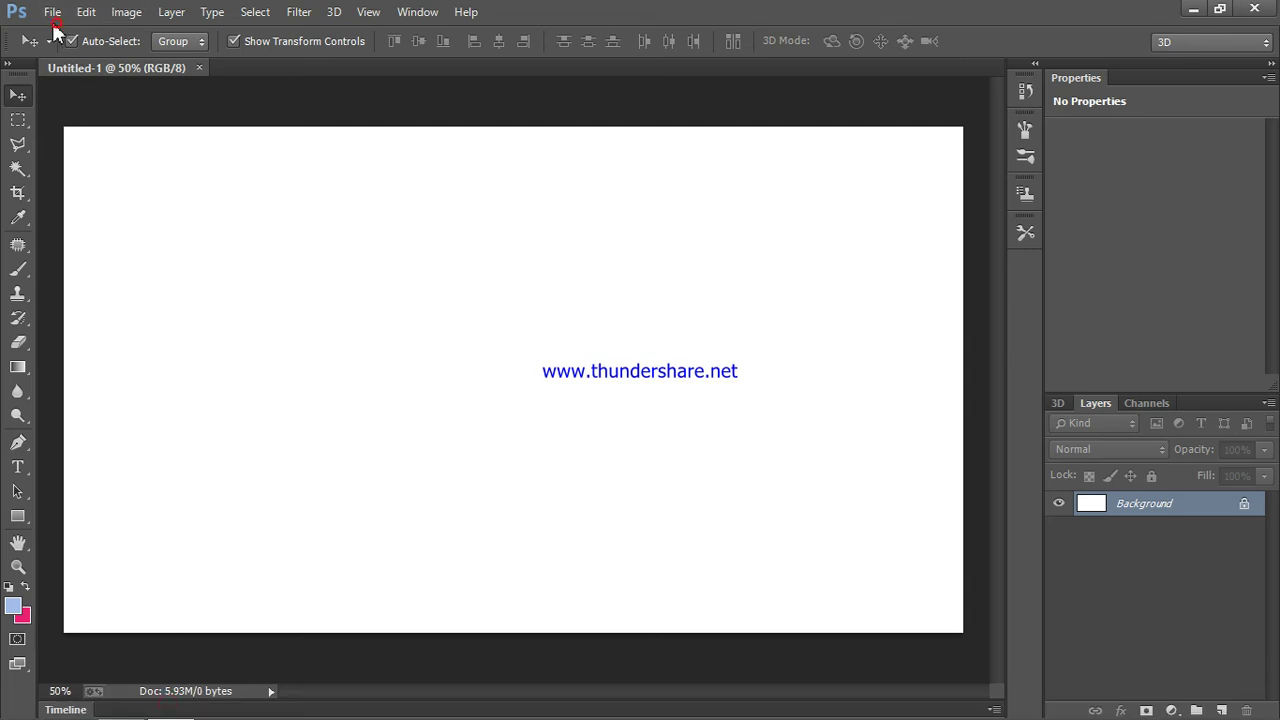
Place the downloaded three-bottle Bisleri jpg into the document as an embedded layer
left_click(51, 14)
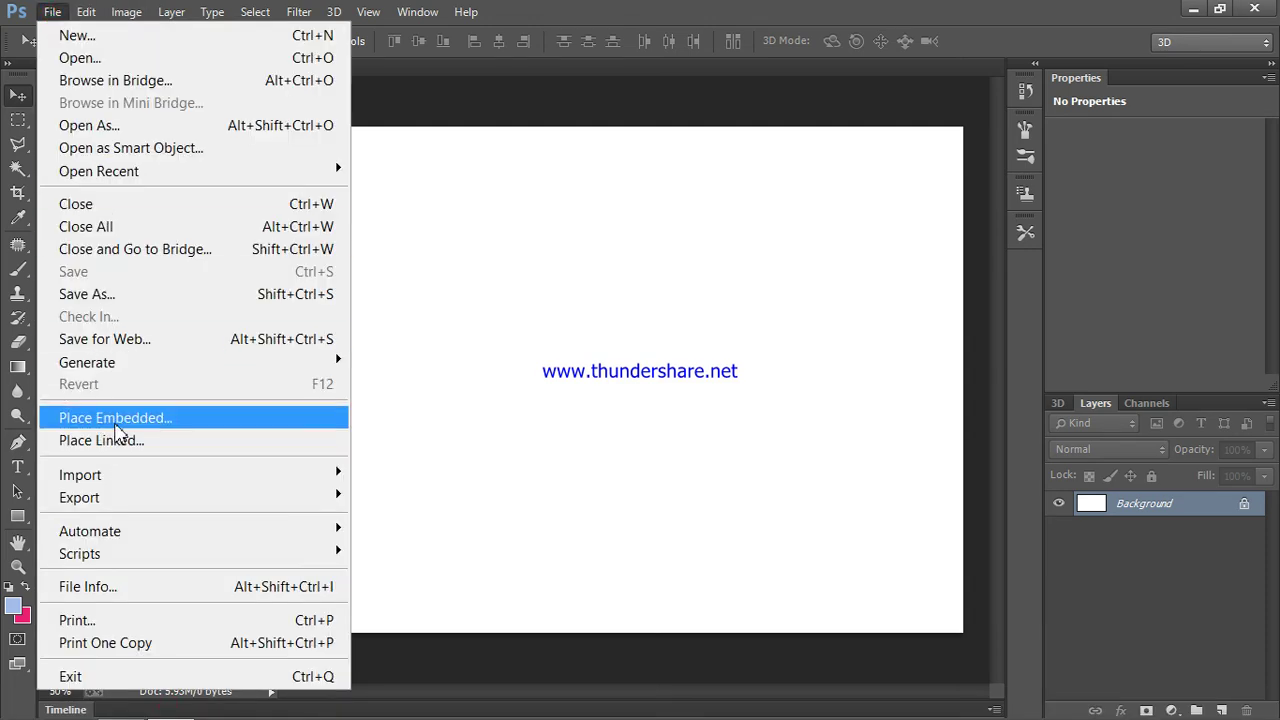
left_click(115, 418)
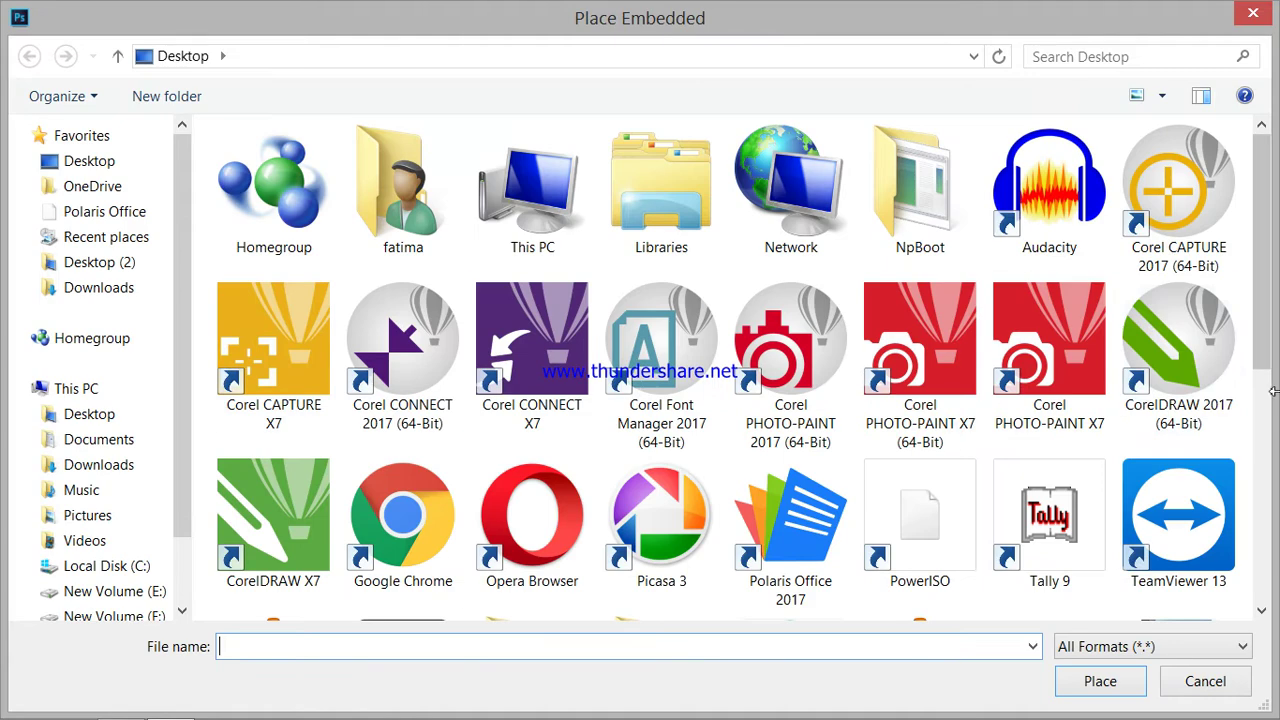
left_click_drag(1256, 318, 1257, 503)
left_click(365, 430)
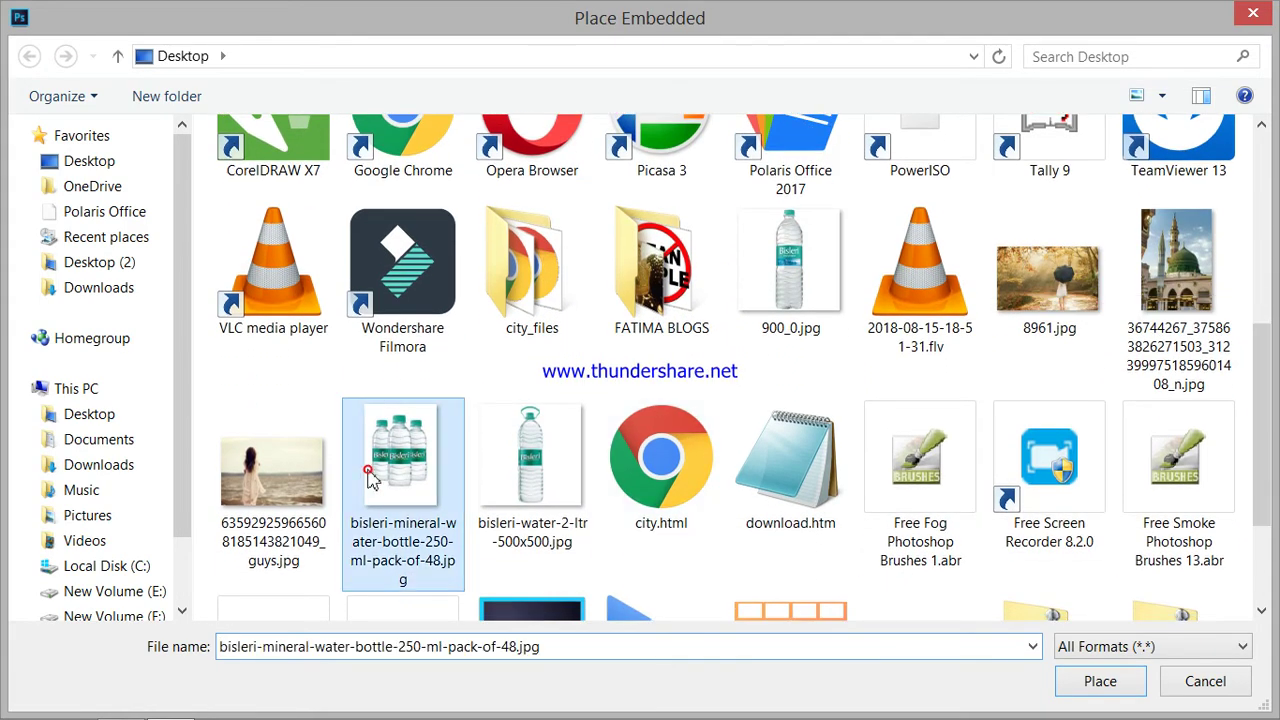
left_click(1097, 684)
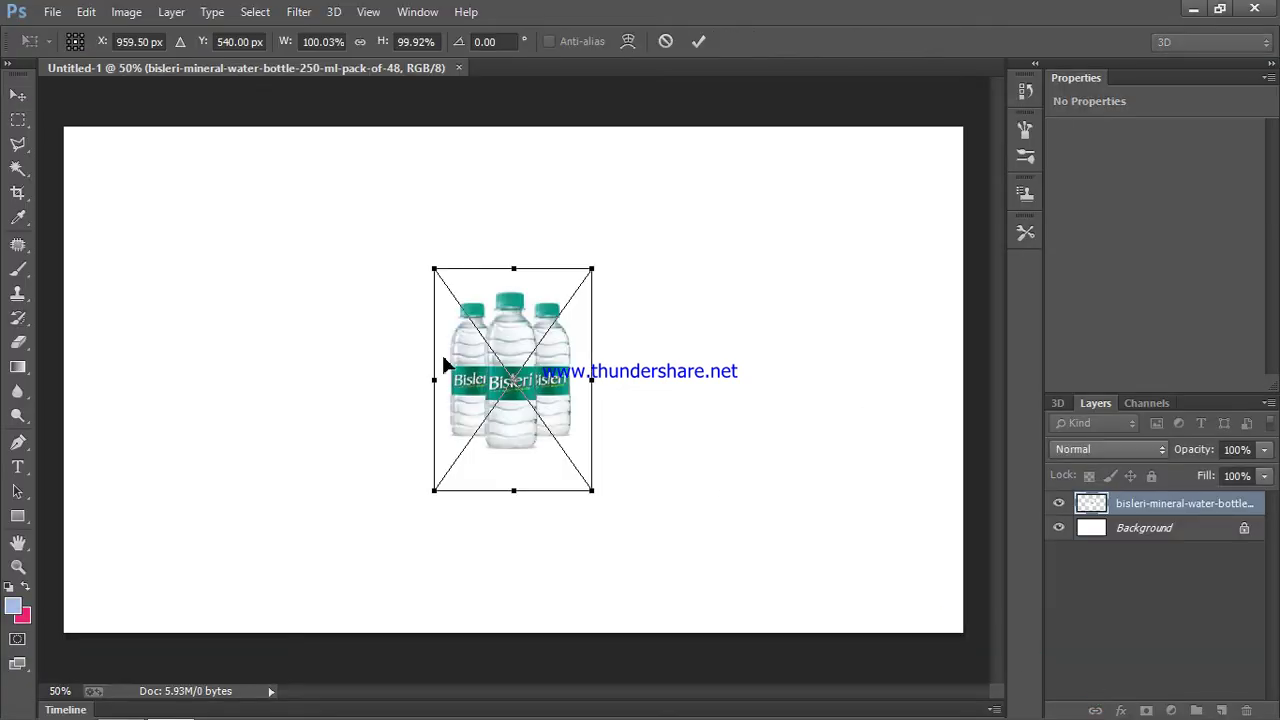
Enlarge the bottle image and position it left of the canvas centre
left_click_drag(590, 490, 783, 655)
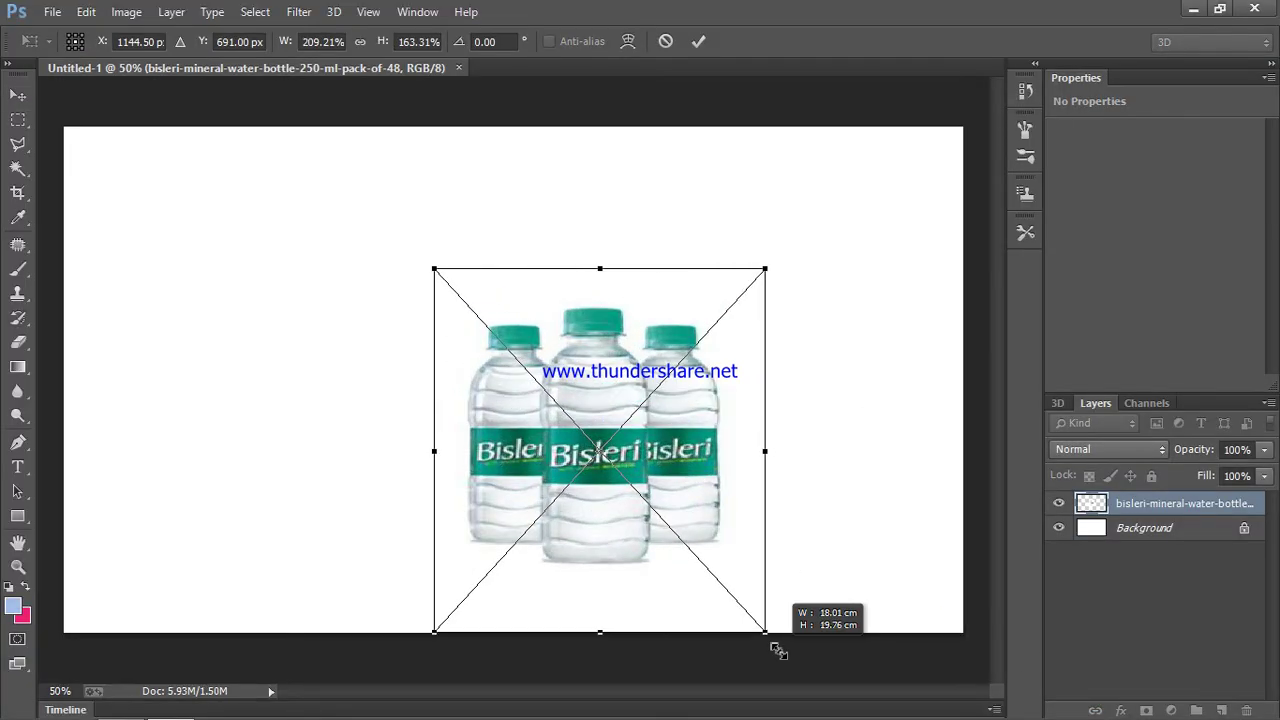
left_click_drag(619, 403, 507, 294)
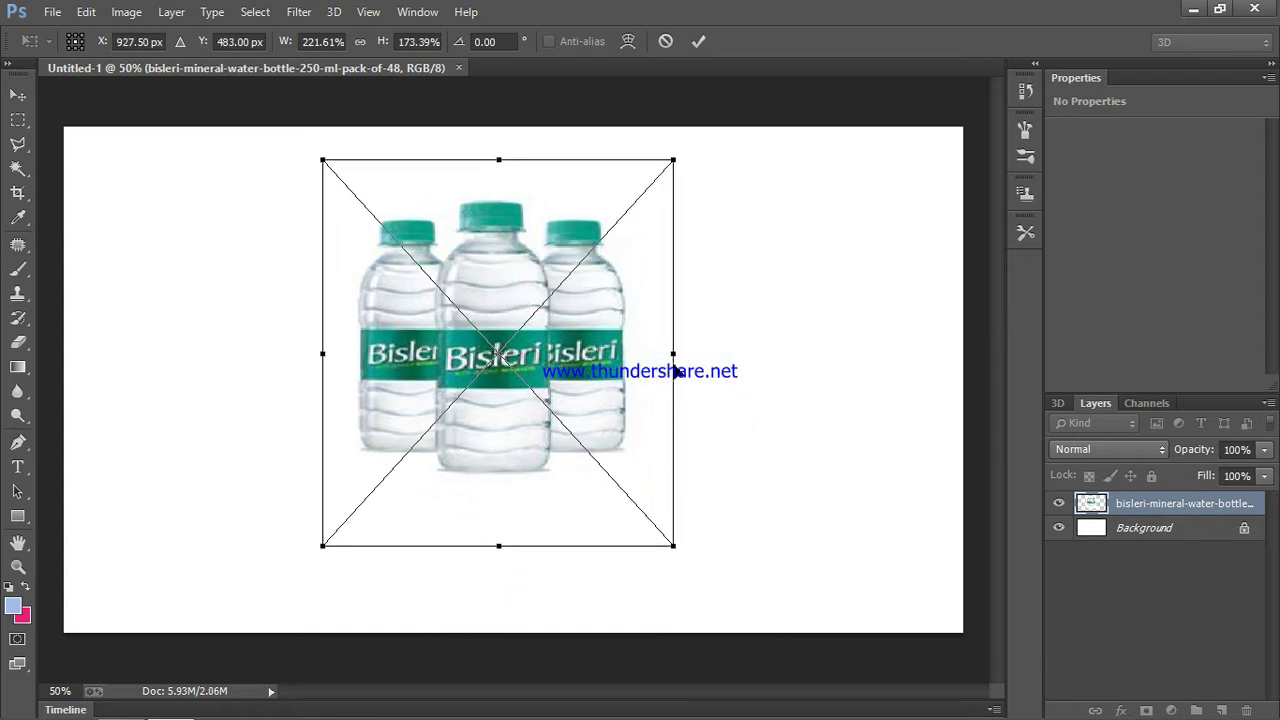
left_click_drag(672, 351, 580, 393)
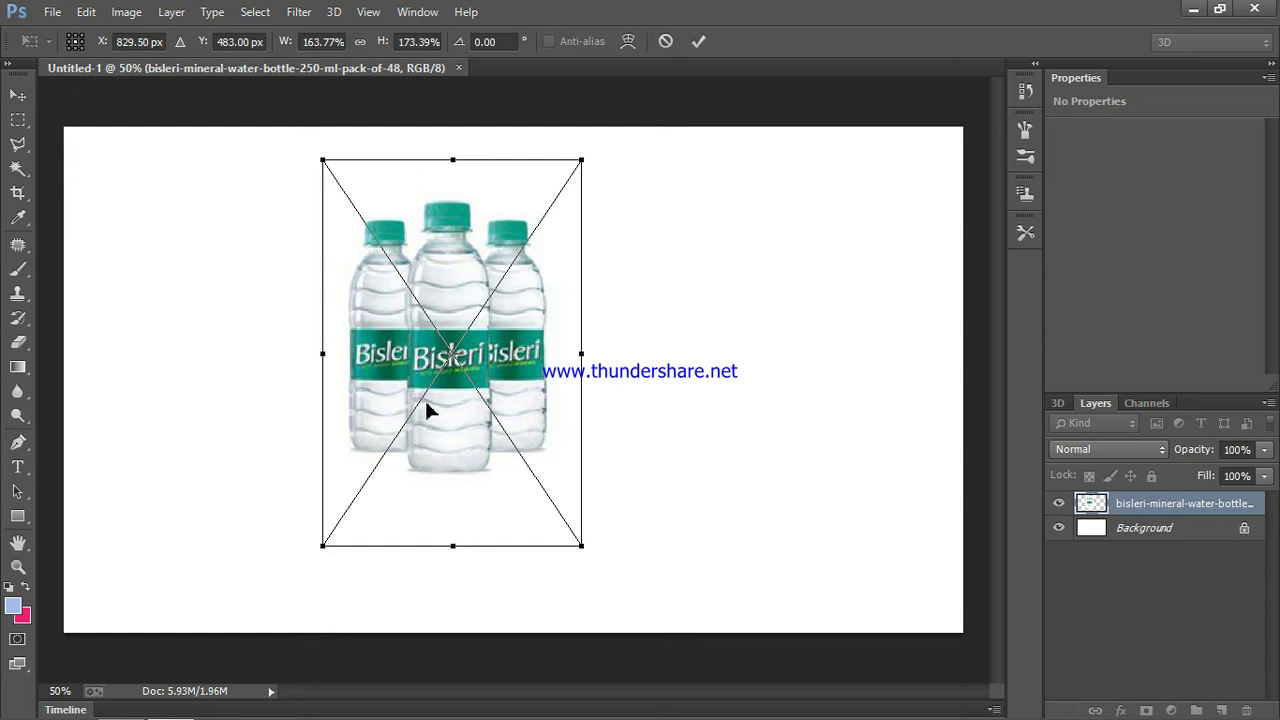
key("Return")
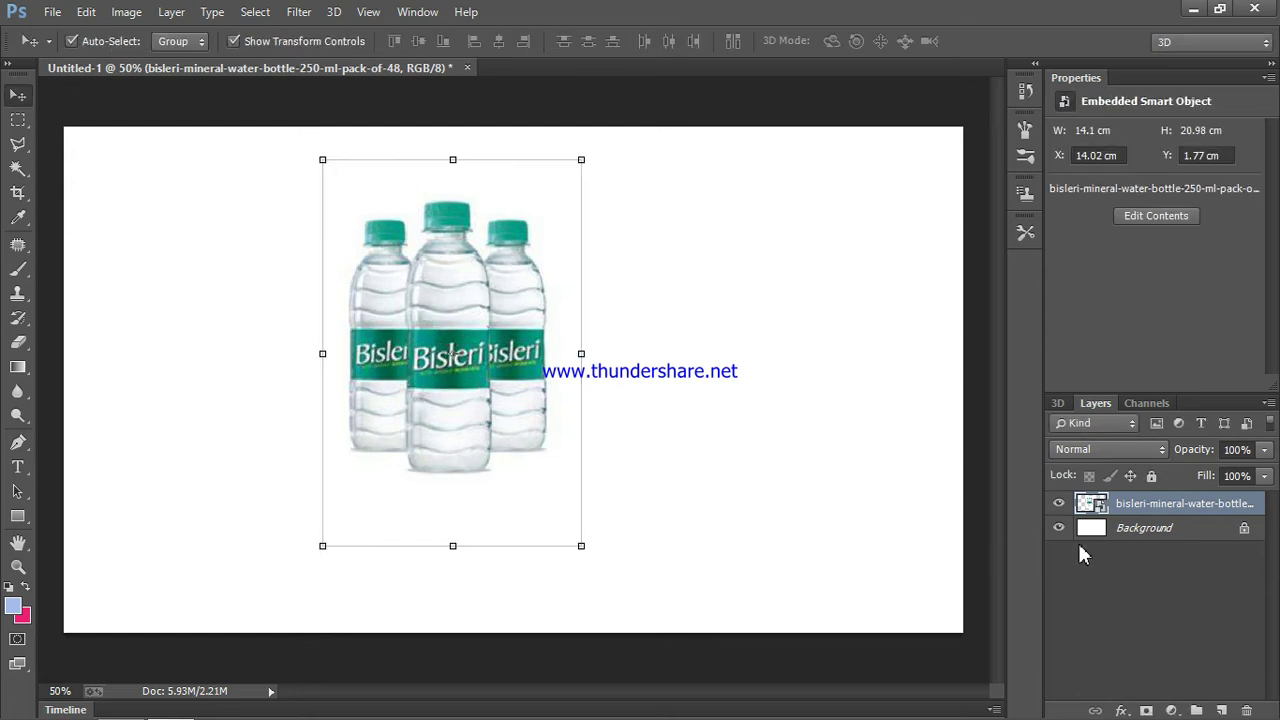
Rasterize the Bisleri bottle layer, then make the Background layer active
right_click(1178, 517)
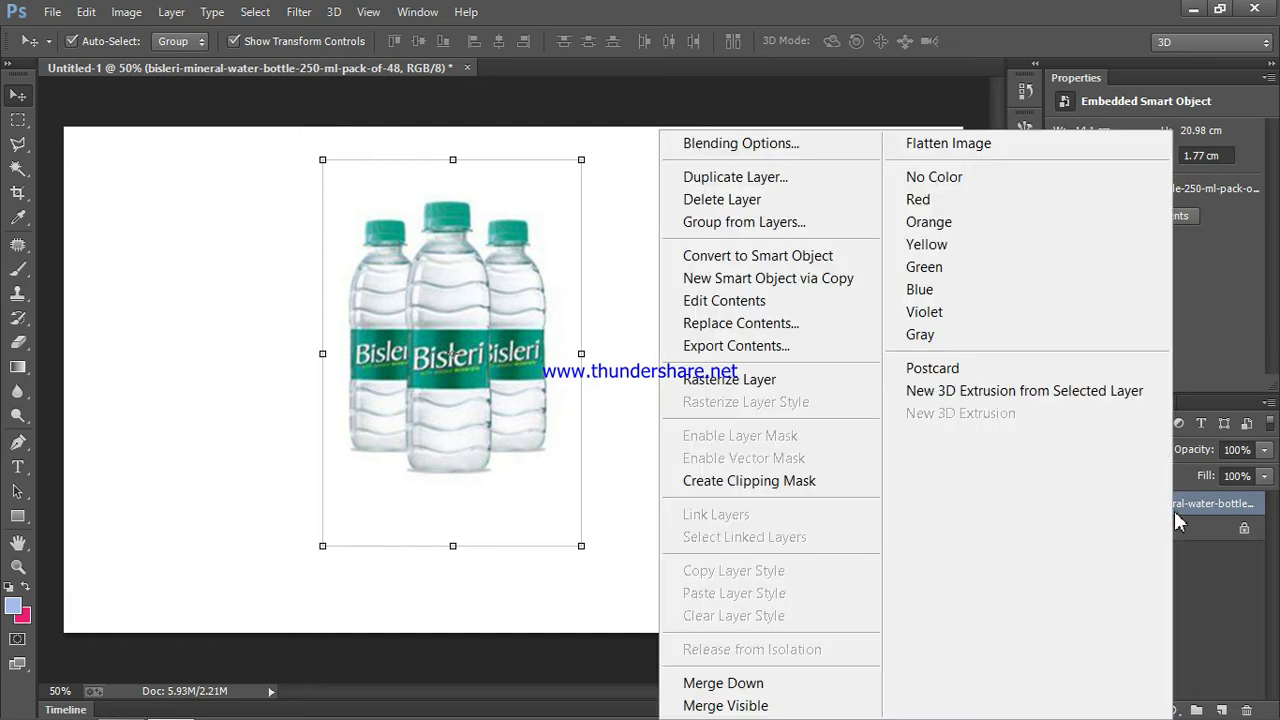
left_click(781, 385)
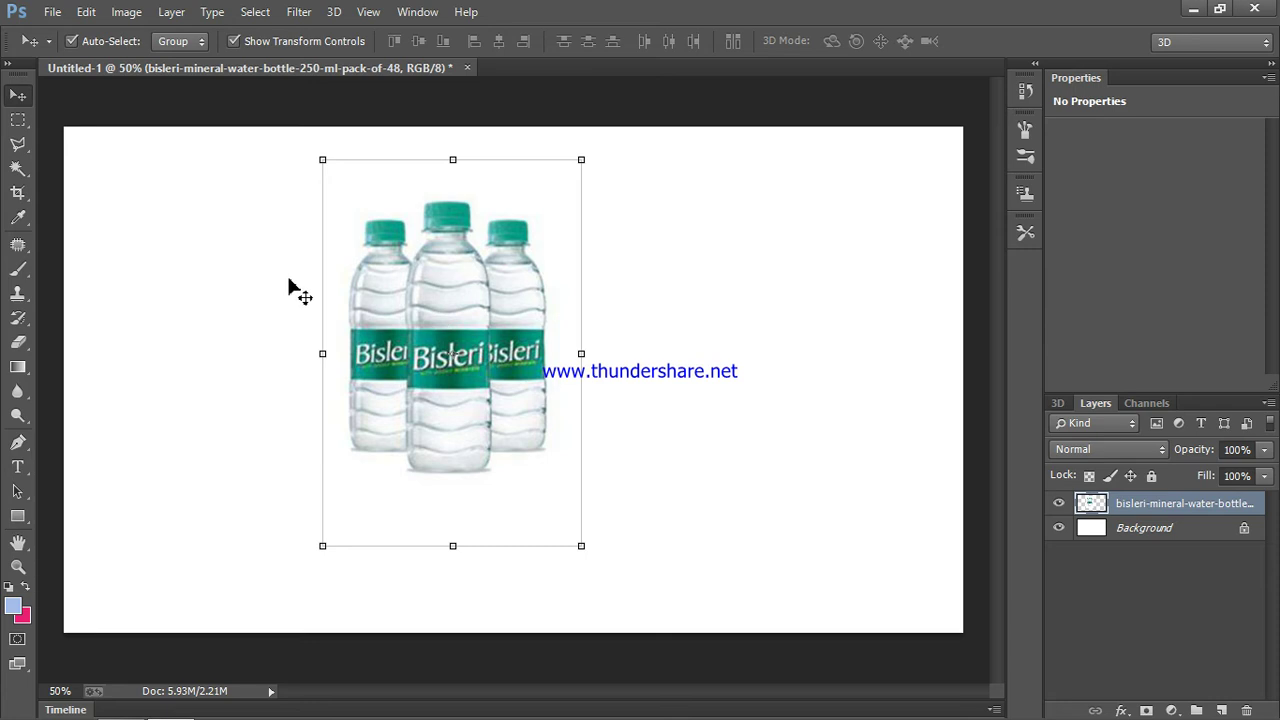
left_click(1181, 530)
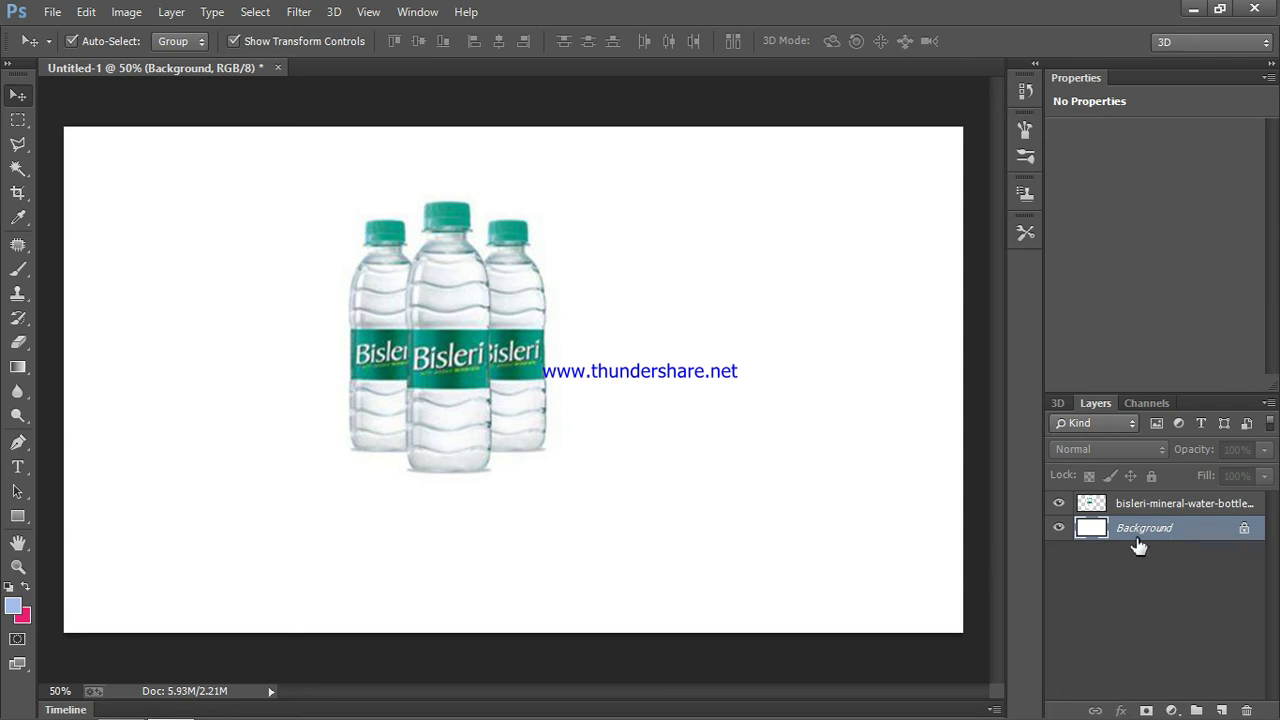
Fill the Background layer with bright blue #0858eb
left_click(20, 619)
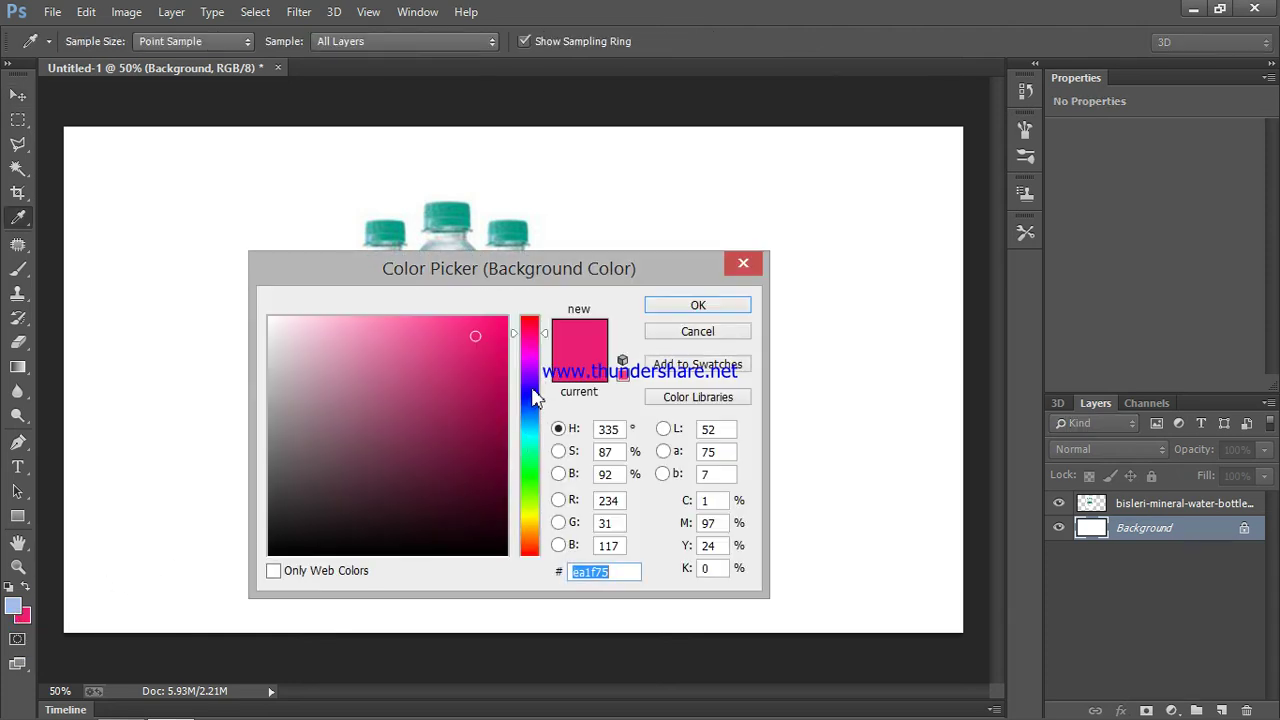
left_click(529, 388)
left_click(530, 410)
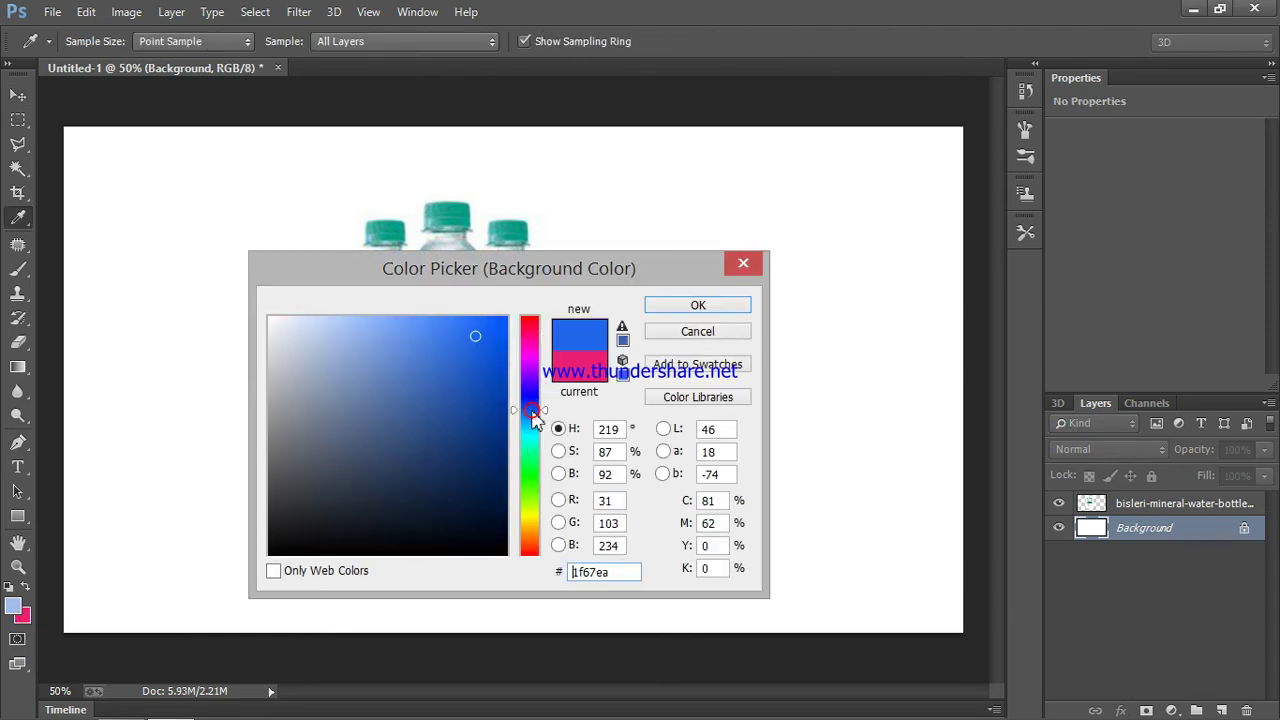
left_click(500, 336)
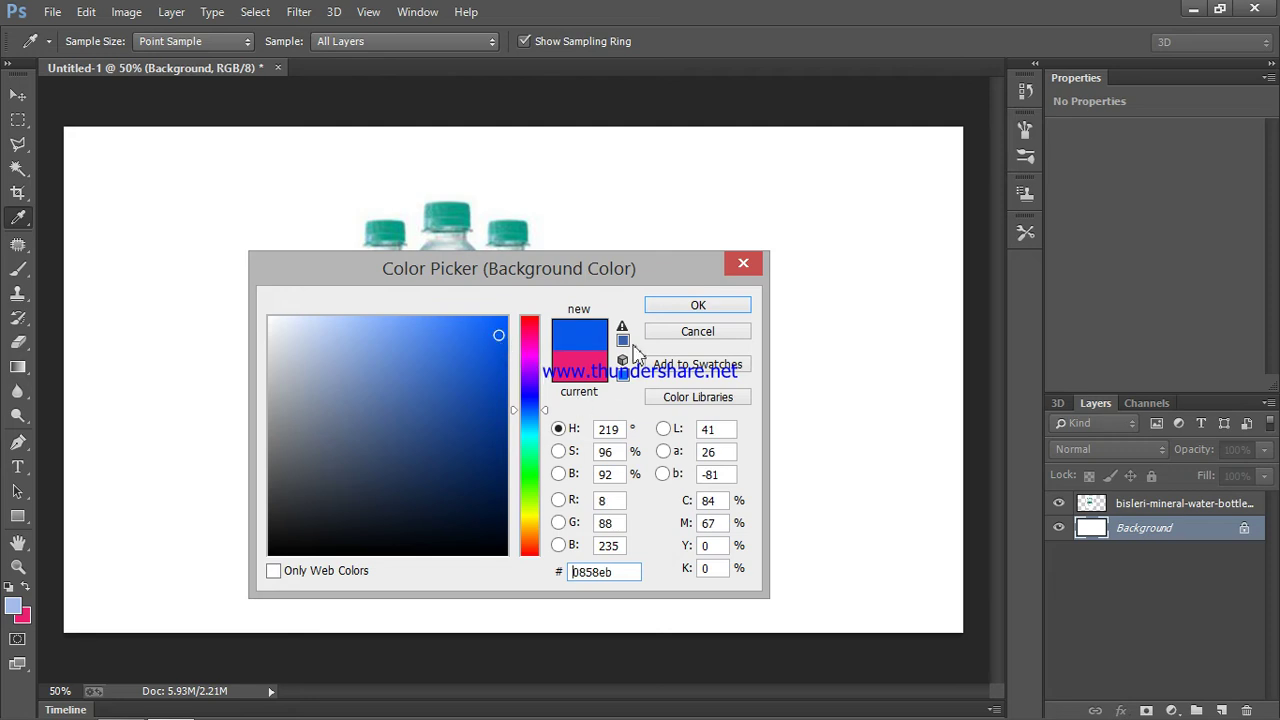
left_click(676, 305)
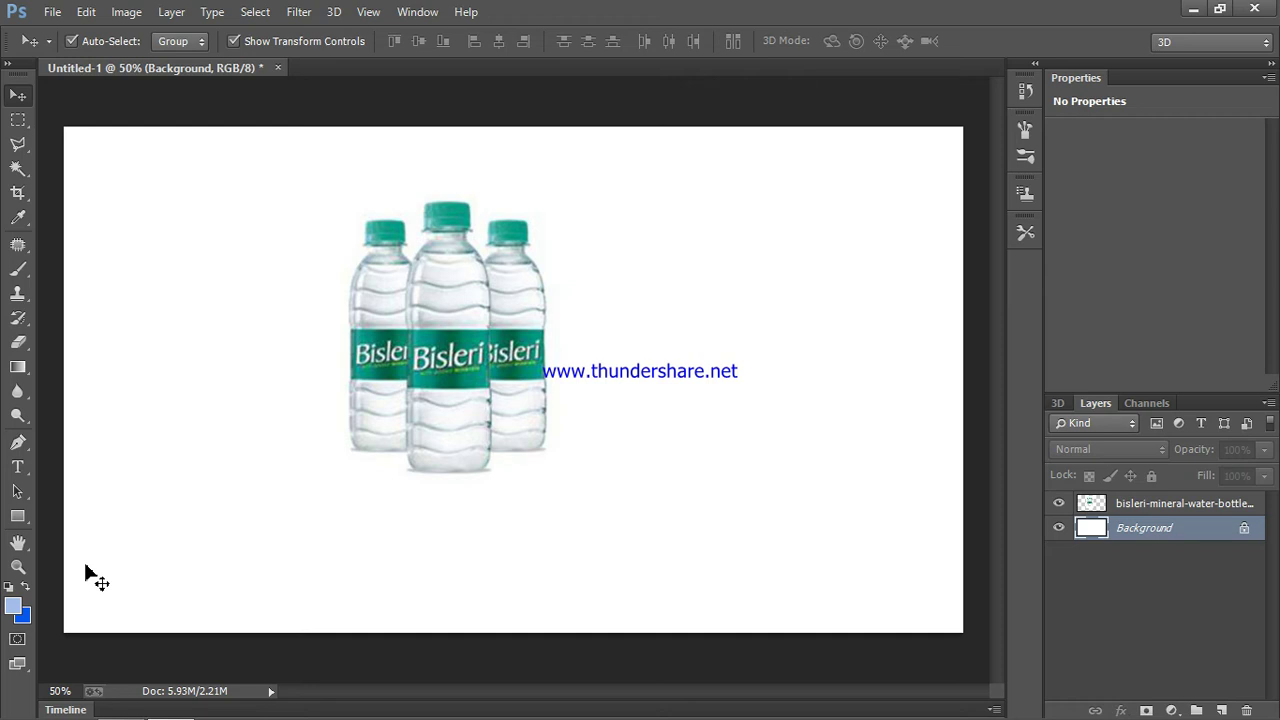
key("ctrl+BackSpace")
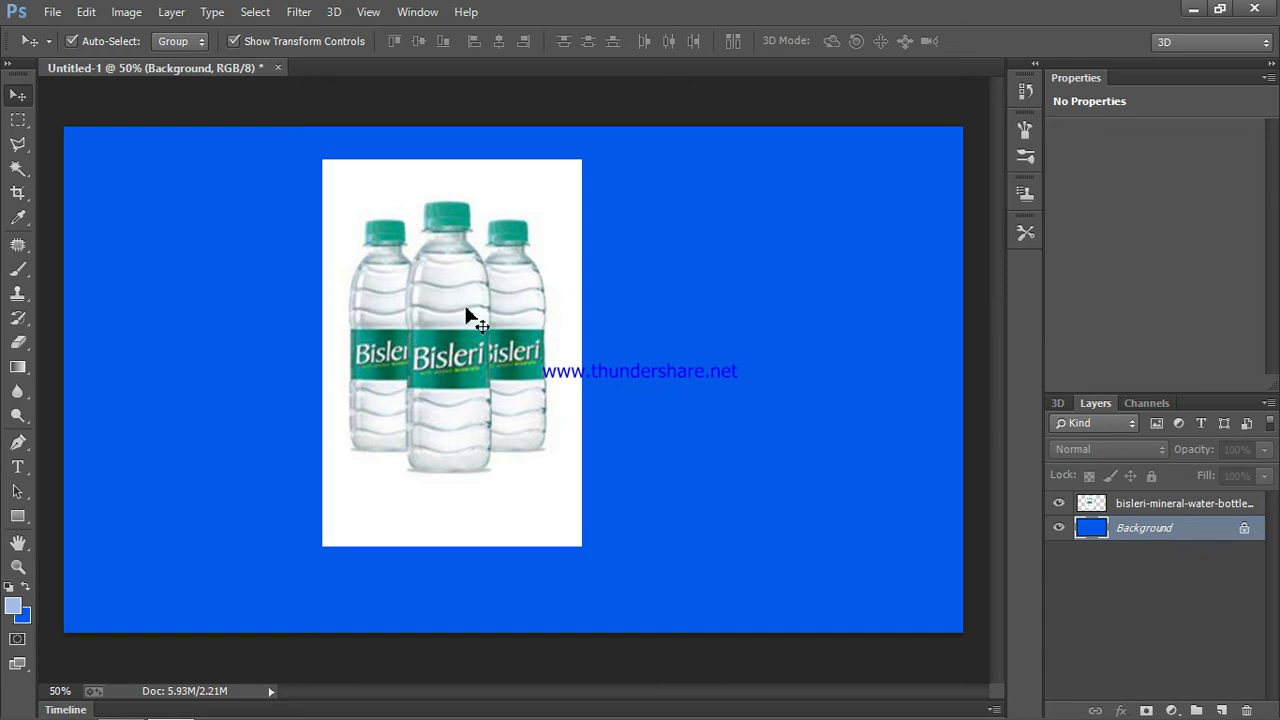
left_click(12, 172)
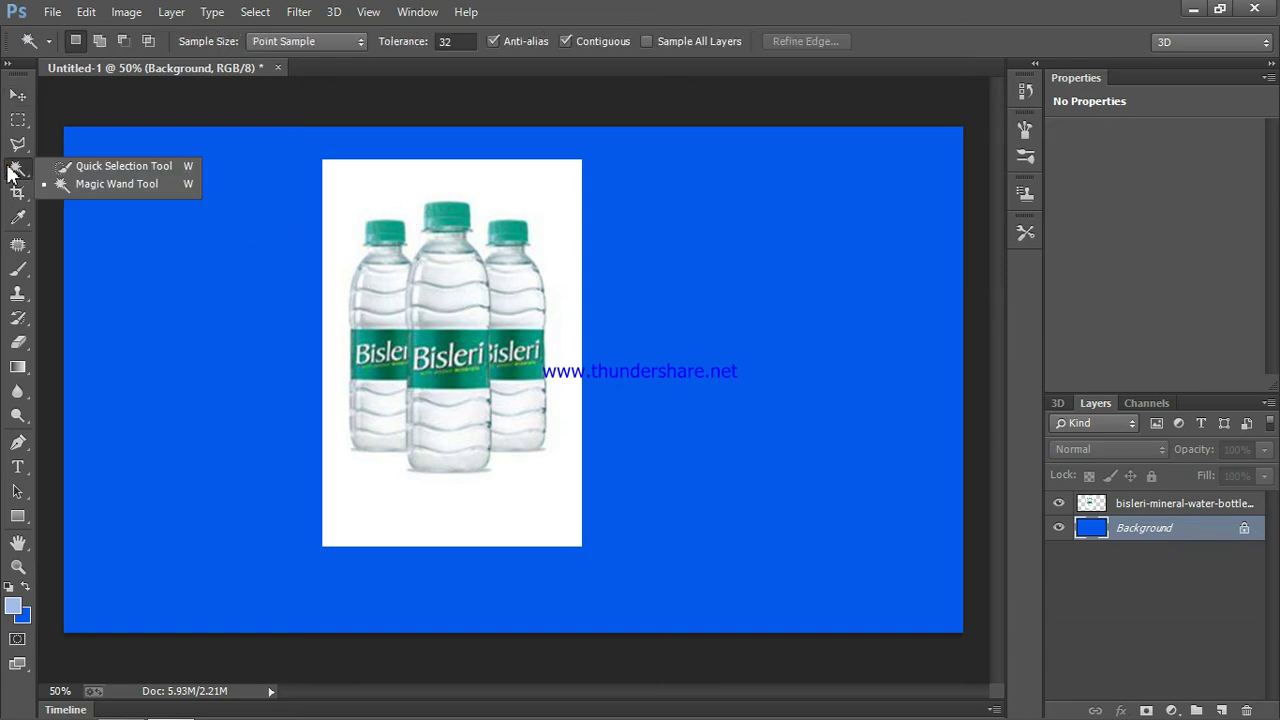
Magic Wand-select the white area around the bottles on the bottle layer
left_click(79, 184)
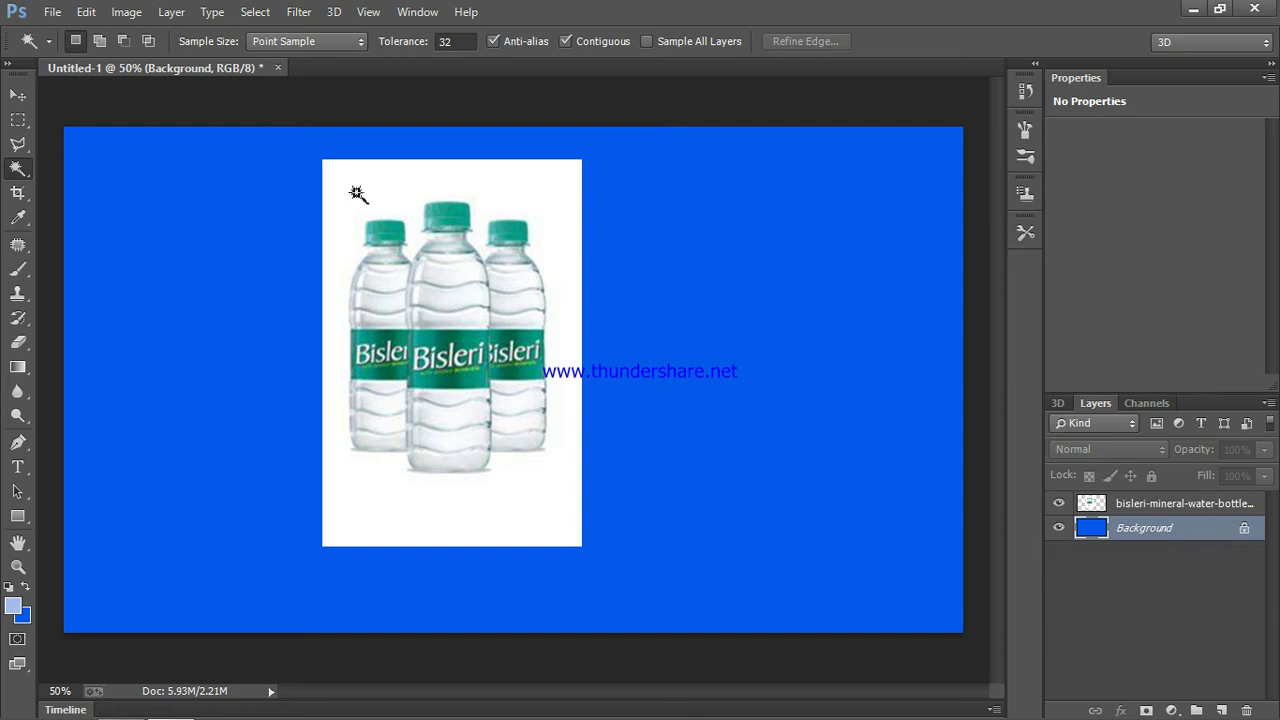
left_click(357, 193)
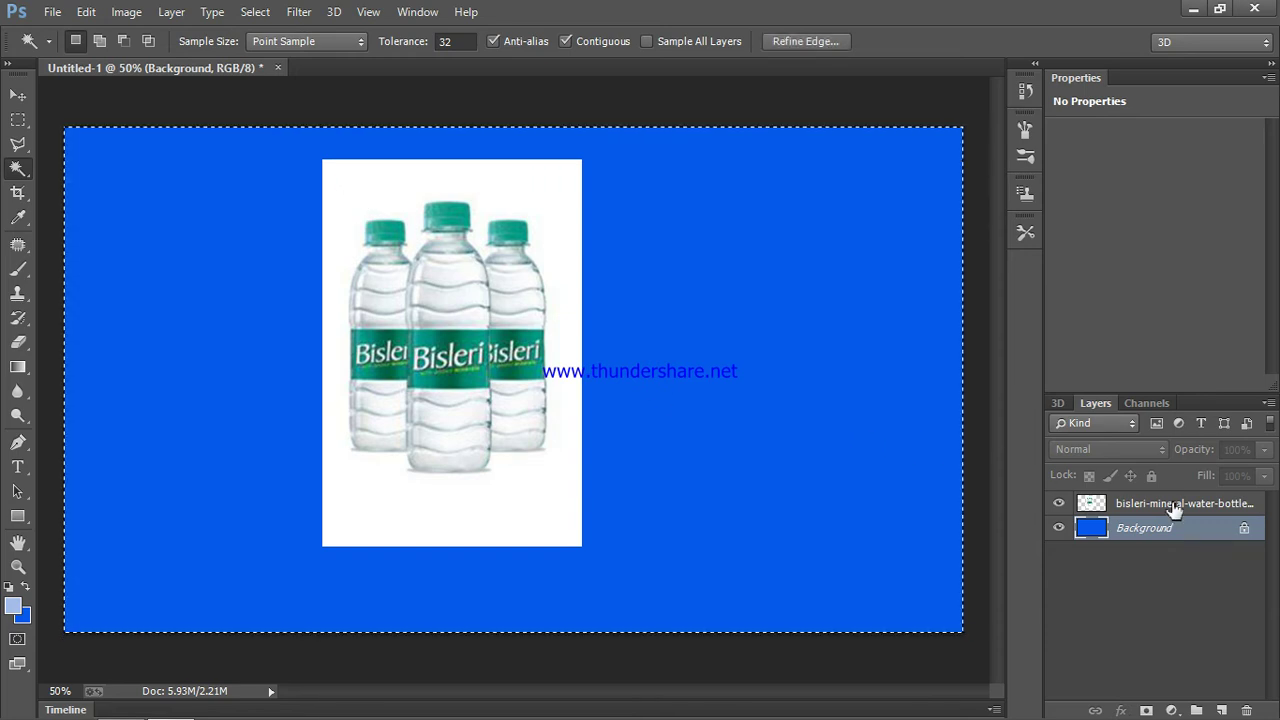
left_click(1172, 507)
left_click(362, 188)
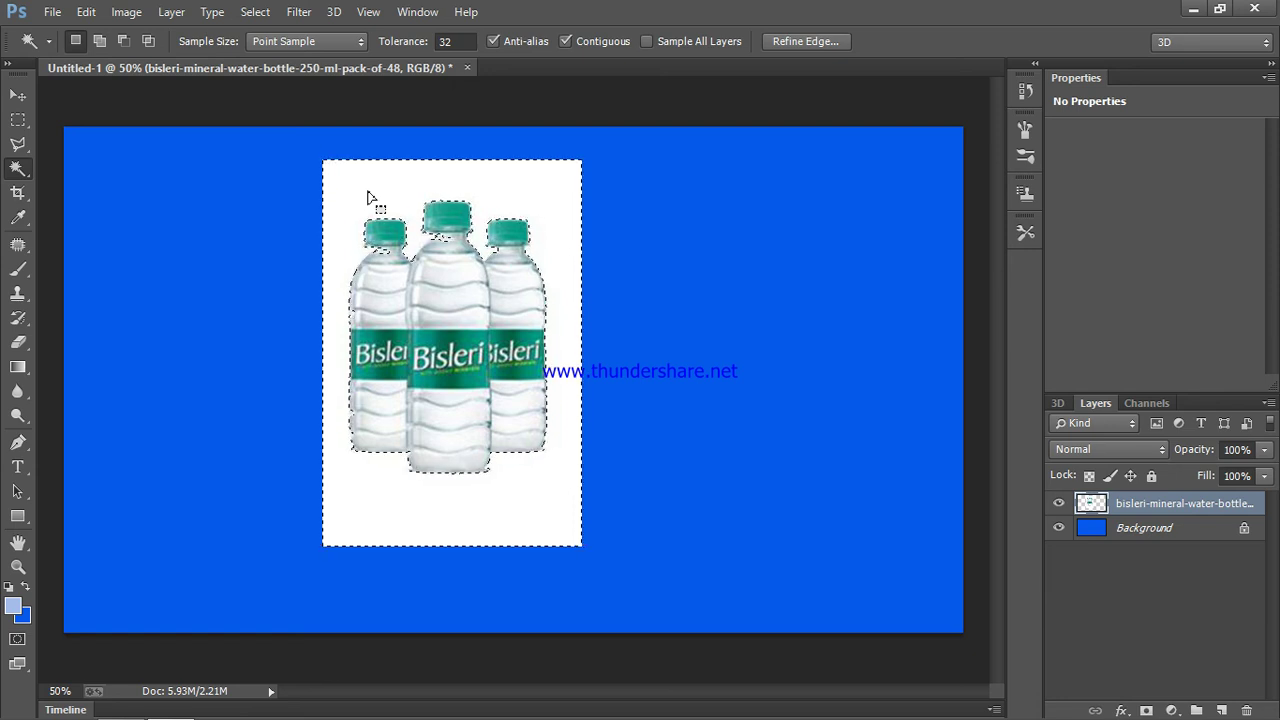
key("Delete")
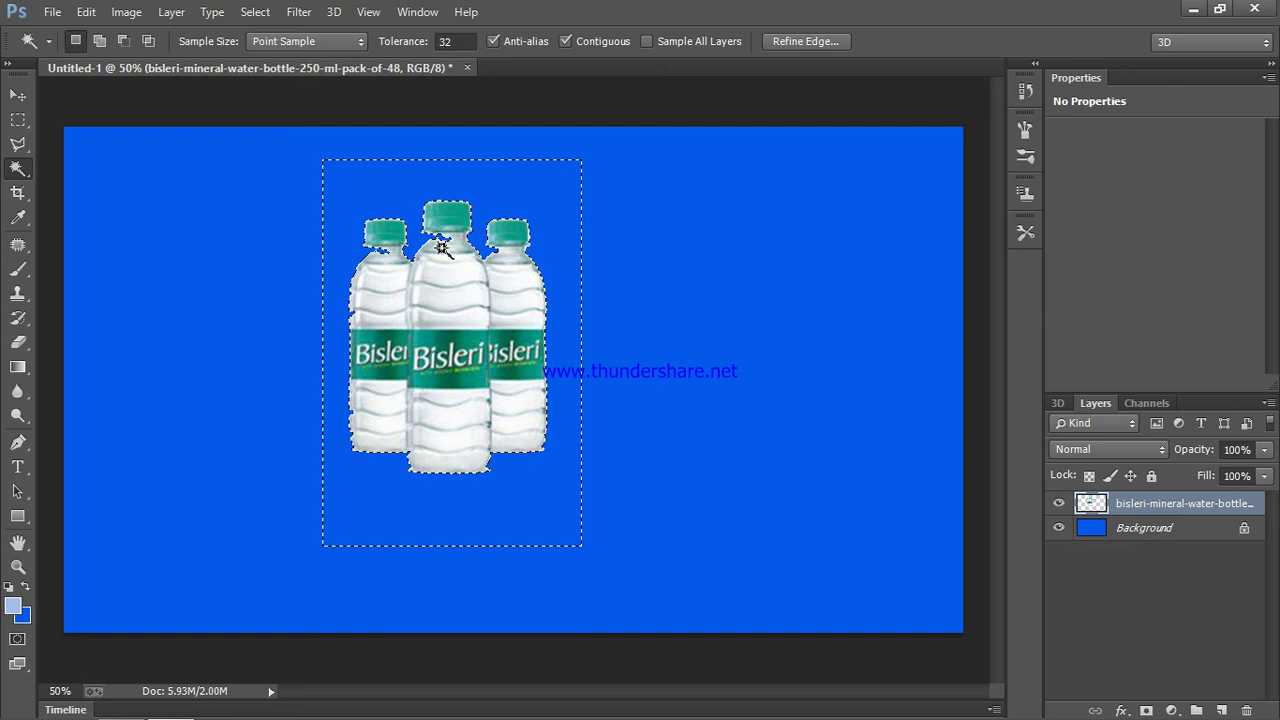
key("ctrl+z")
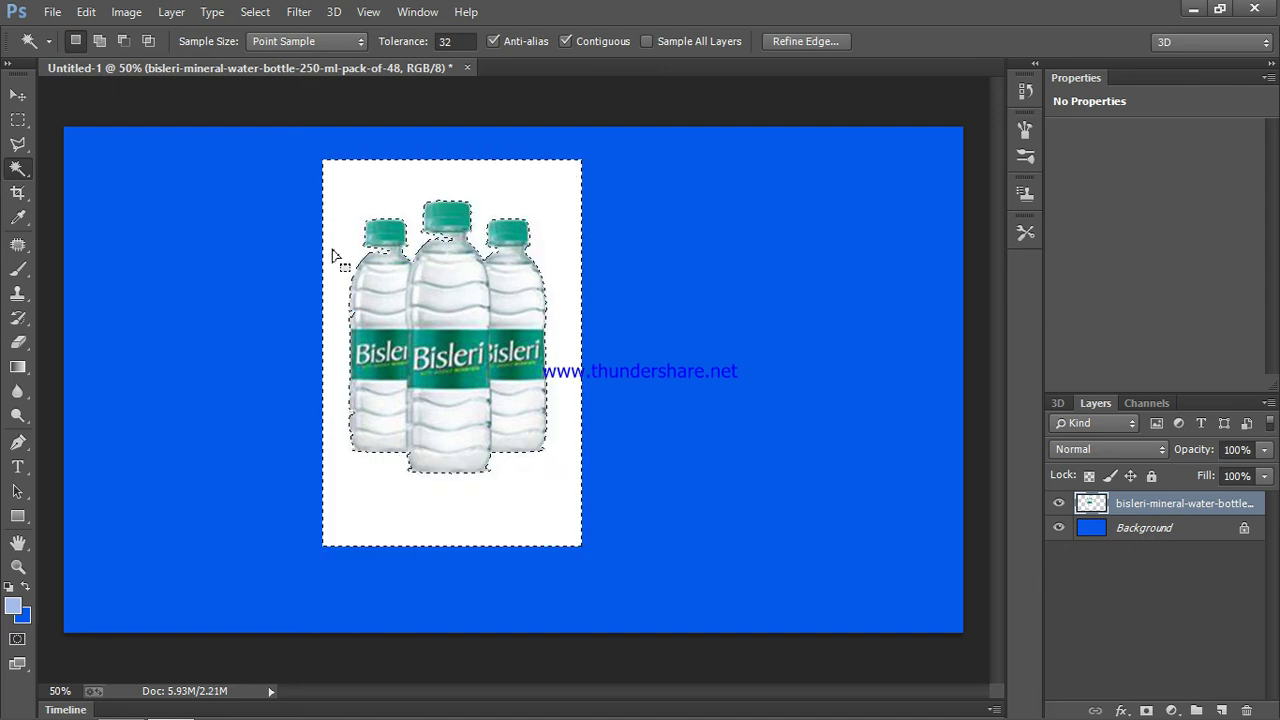
right_click(19, 172)
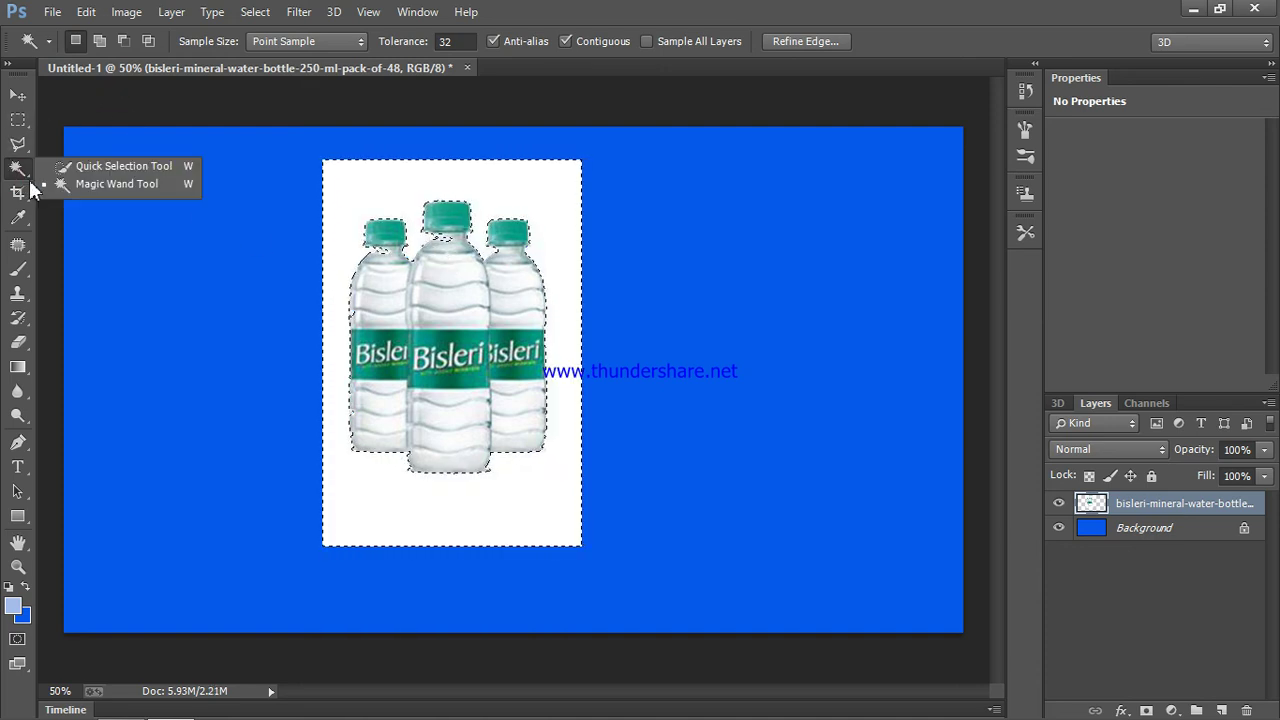
Switch to the Quick Selection Tool and delete the selected white backdrop
left_click(91, 164)
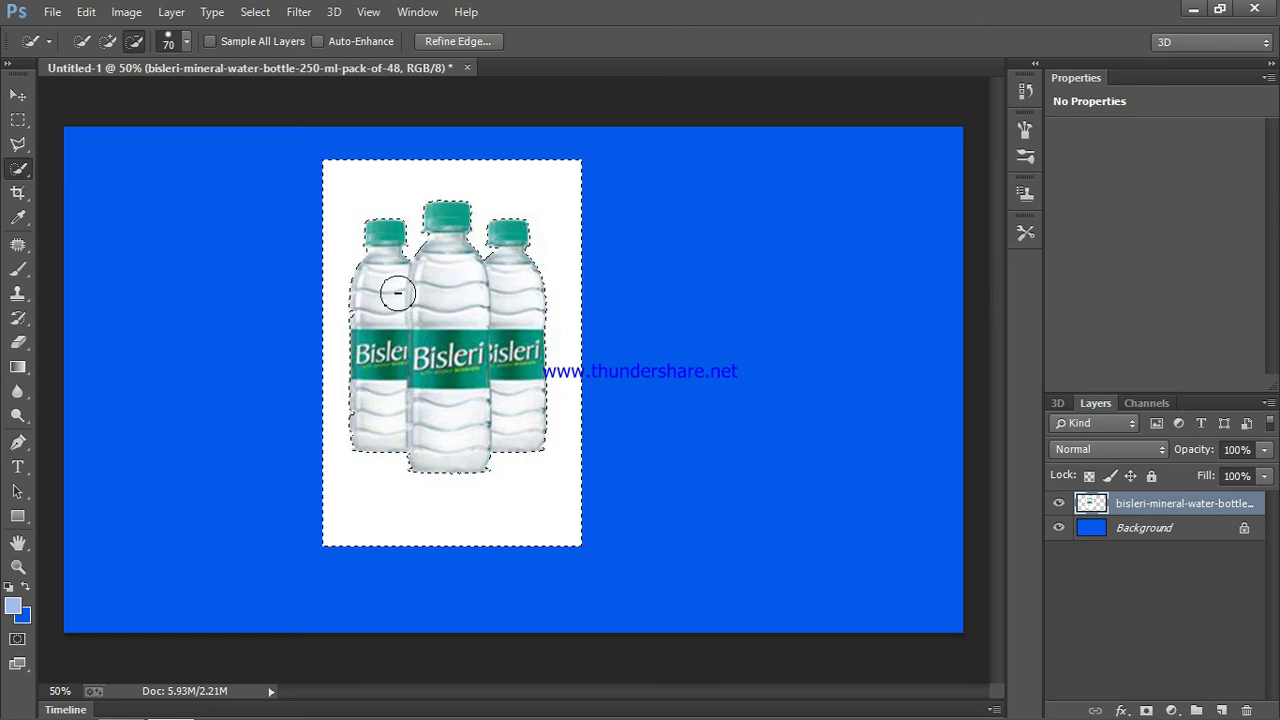
key("Delete")
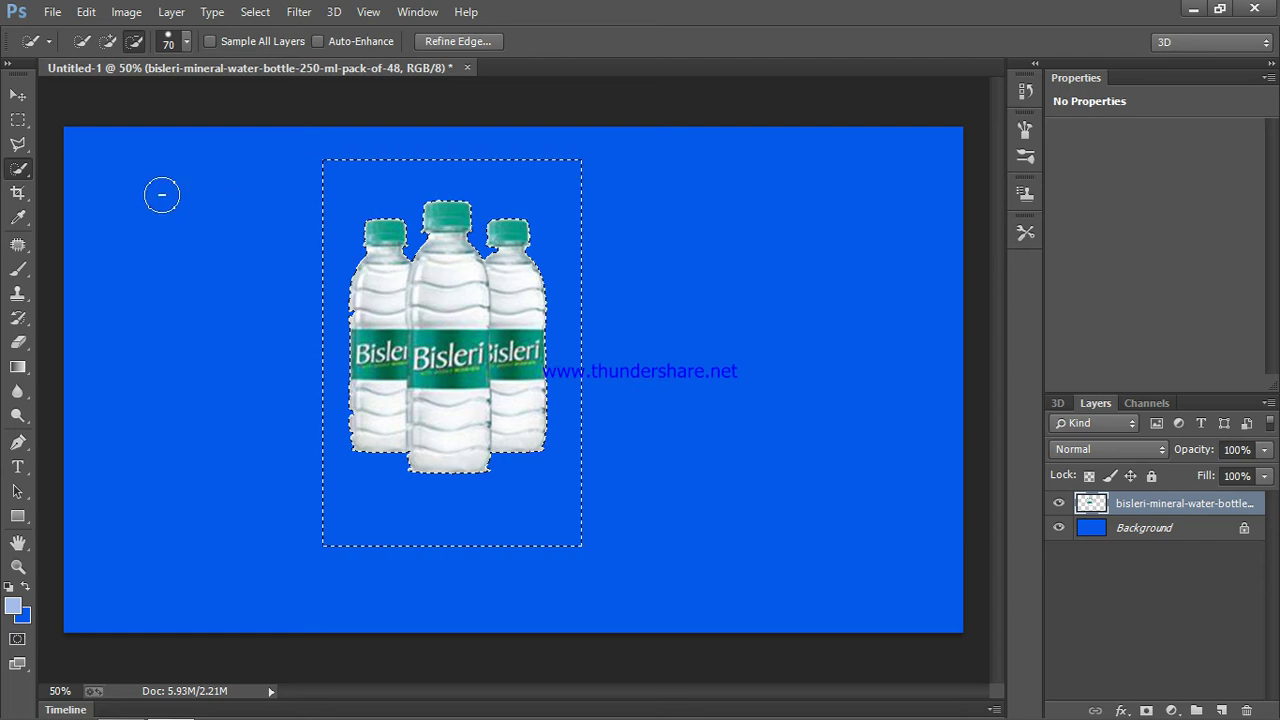
left_click(256, 14)
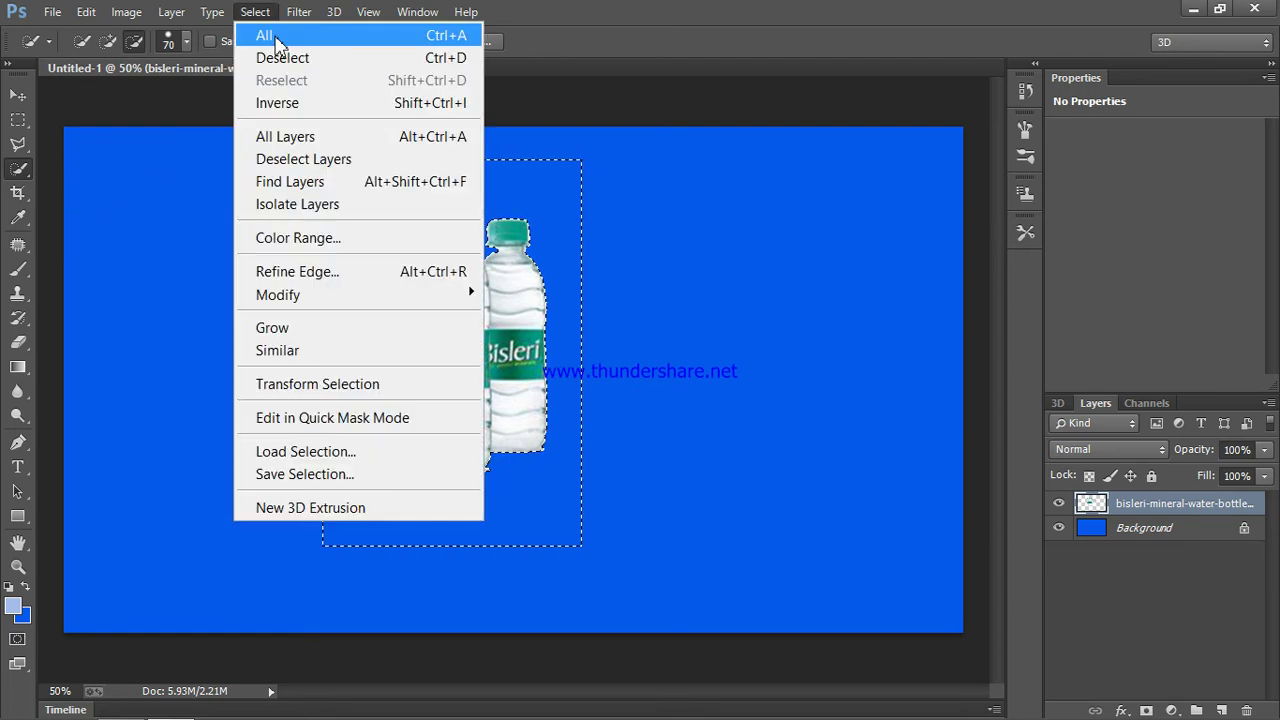
Deselect and pick the standard Eraser tool for the leftover edge line
left_click(282, 58)
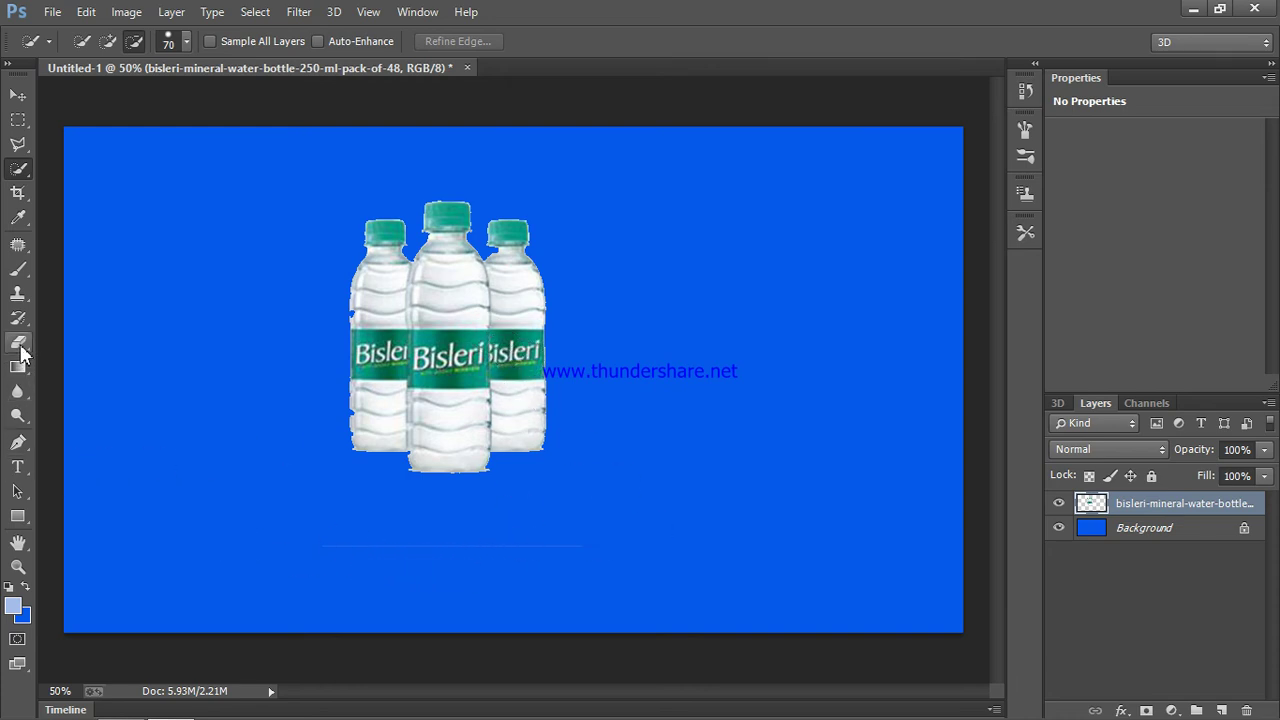
left_click(18, 341)
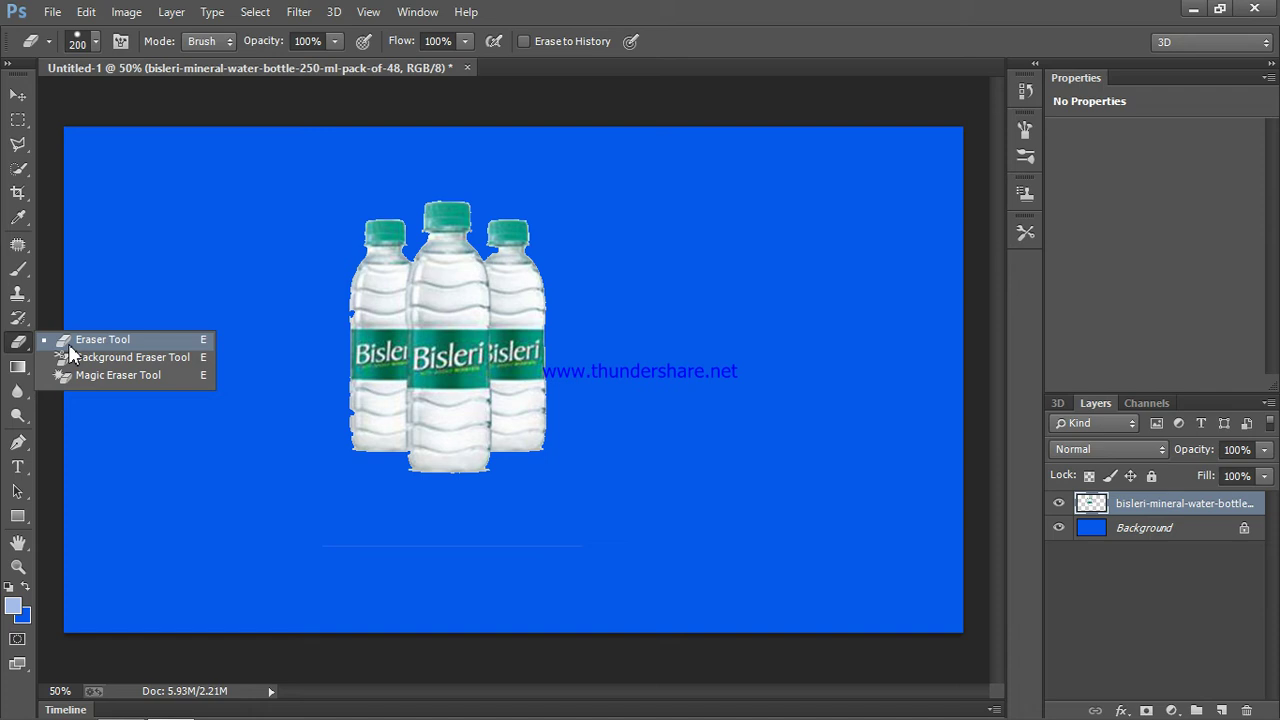
left_click(70, 345)
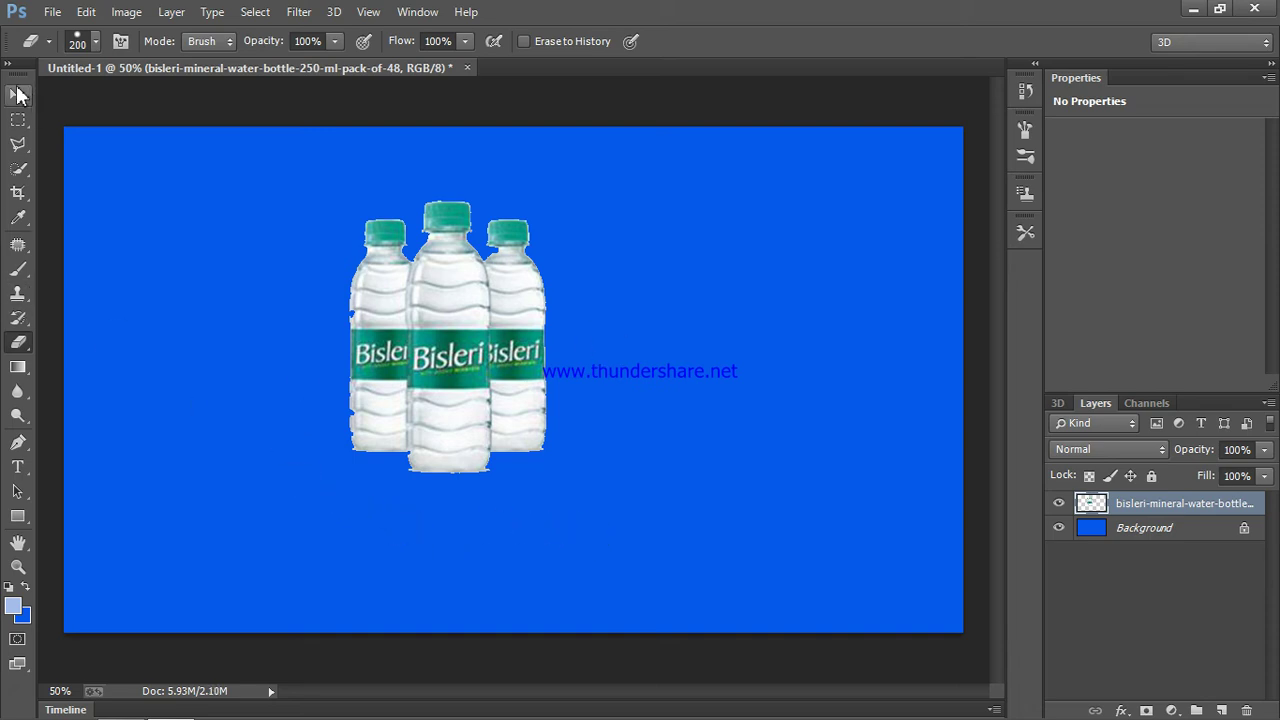
left_click(18, 94)
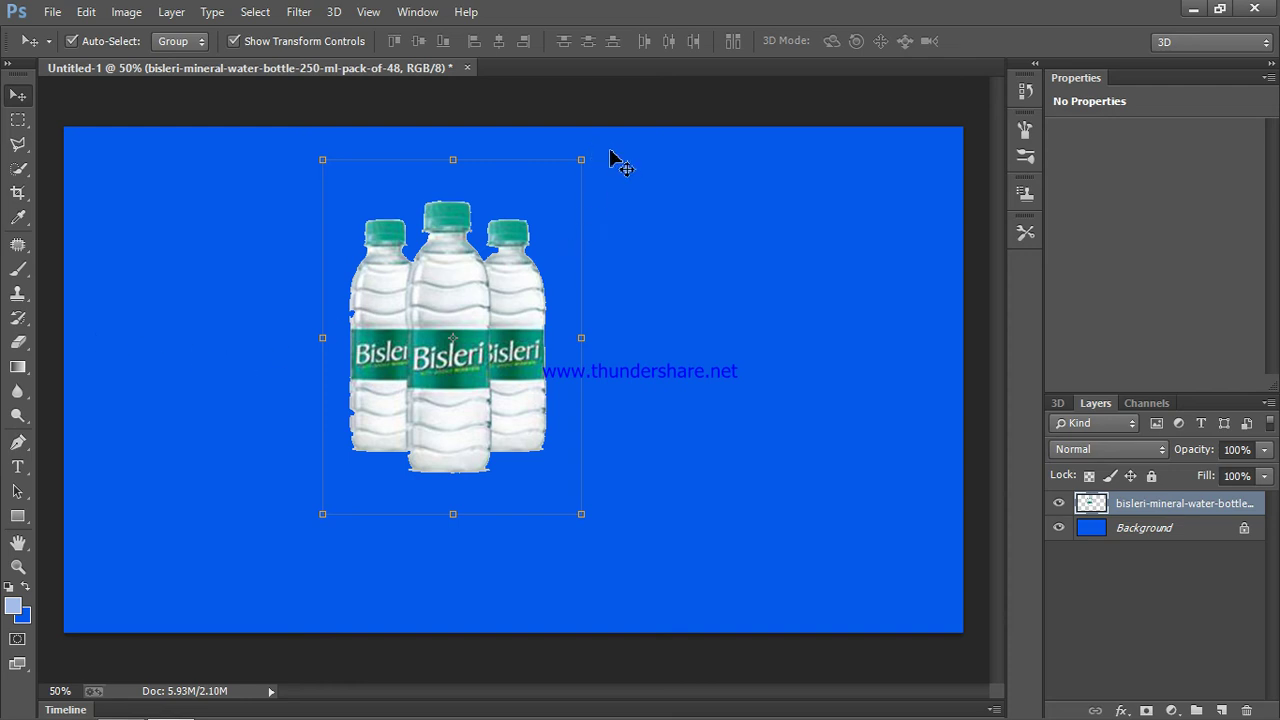
left_click_drag(600, 143, 700, 224)
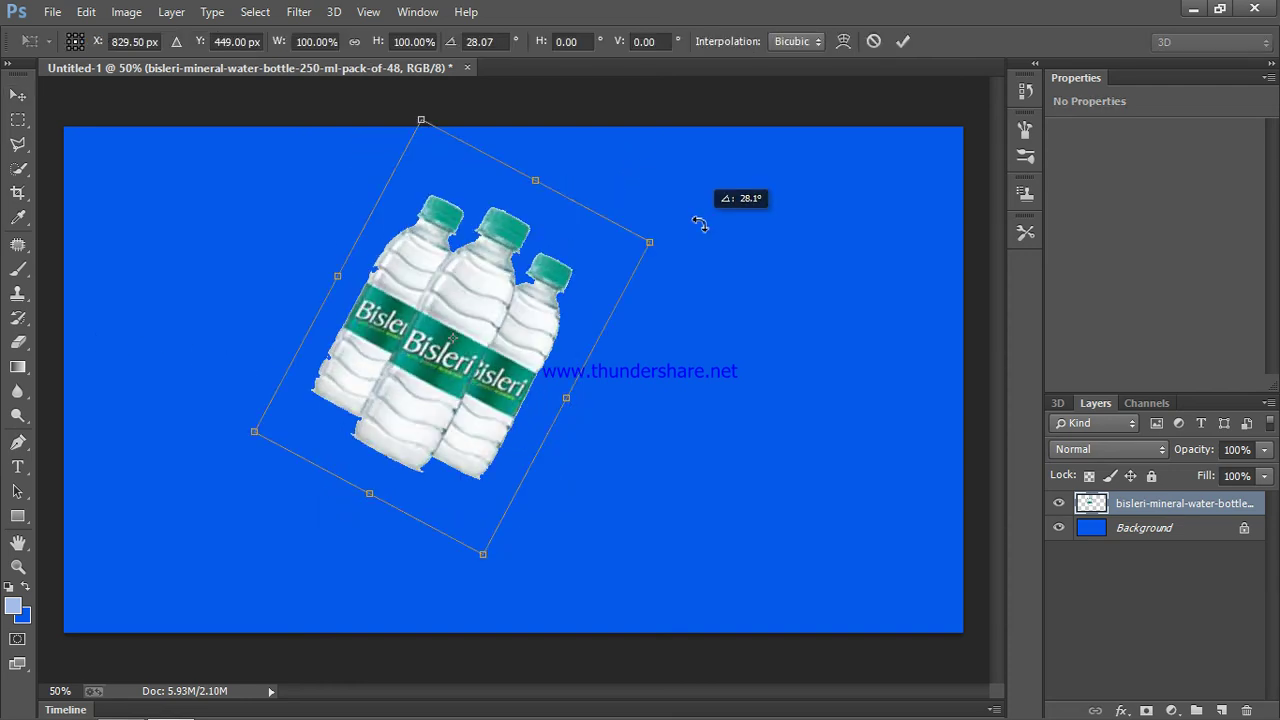
left_click_drag(700, 224, 631, 136)
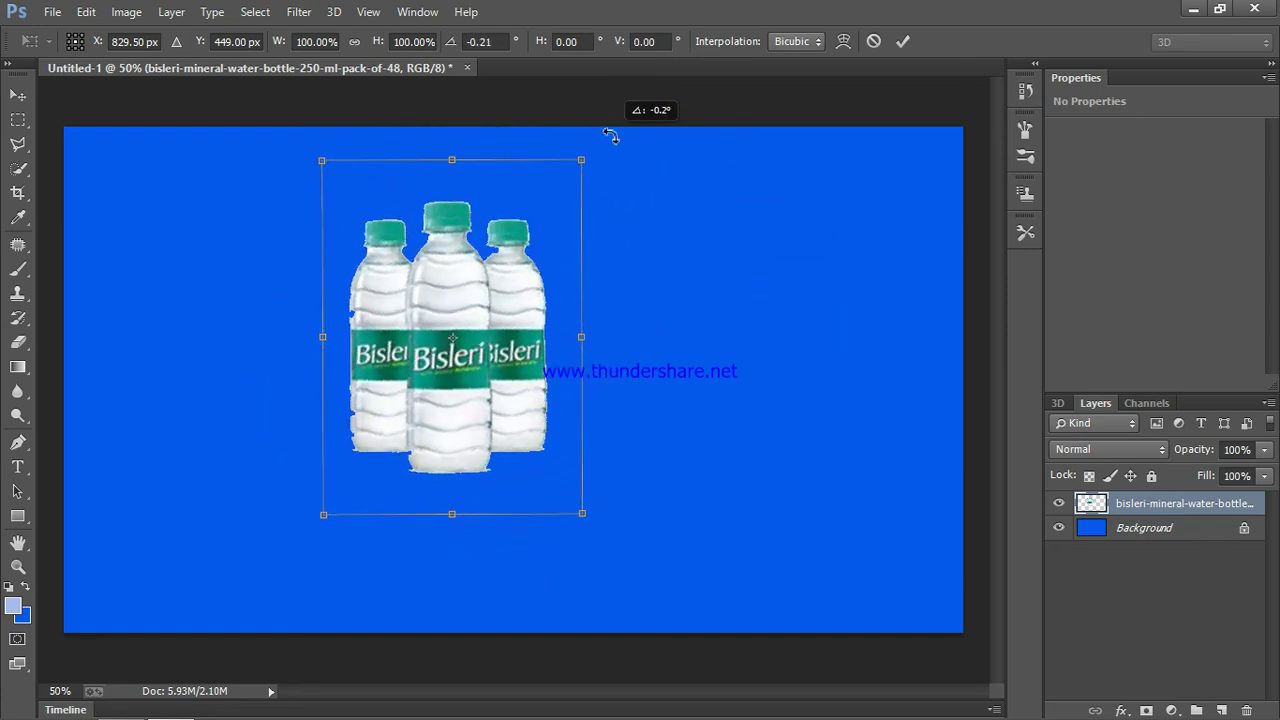
left_click_drag(631, 136, 610, 145)
key("Return")
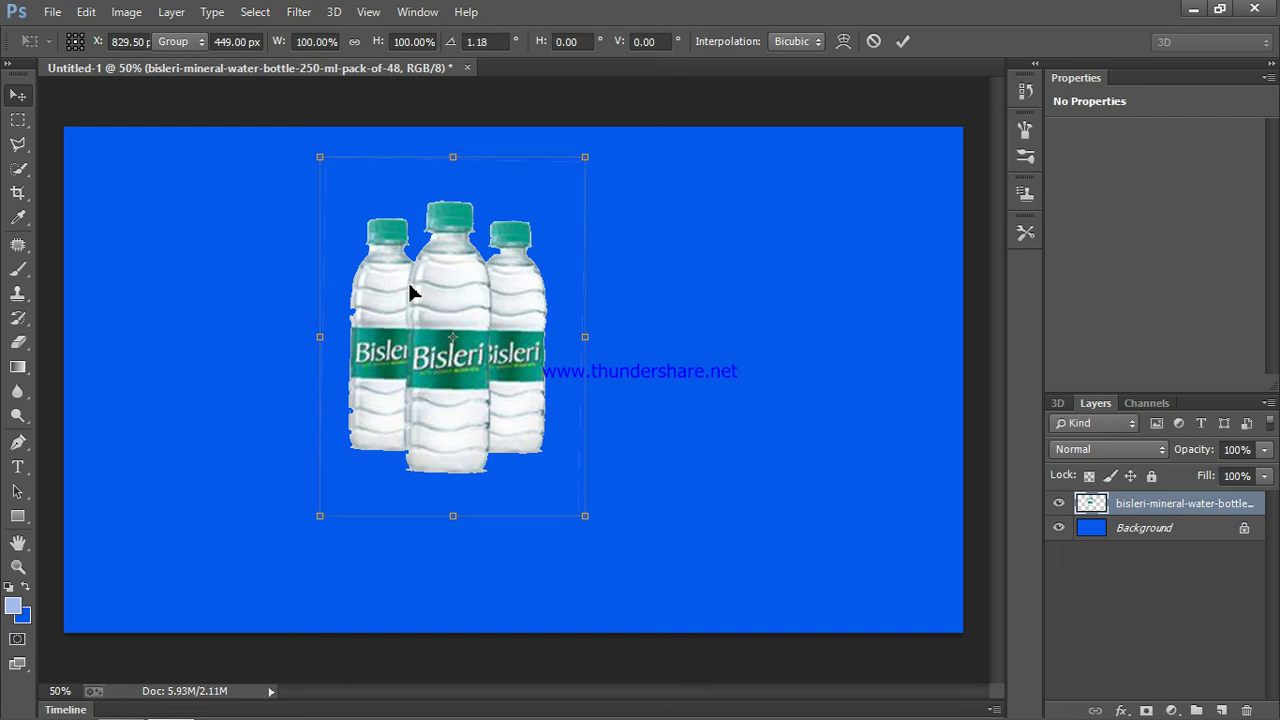
left_click_drag(18, 270, 62, 272)
left_click(62, 270)
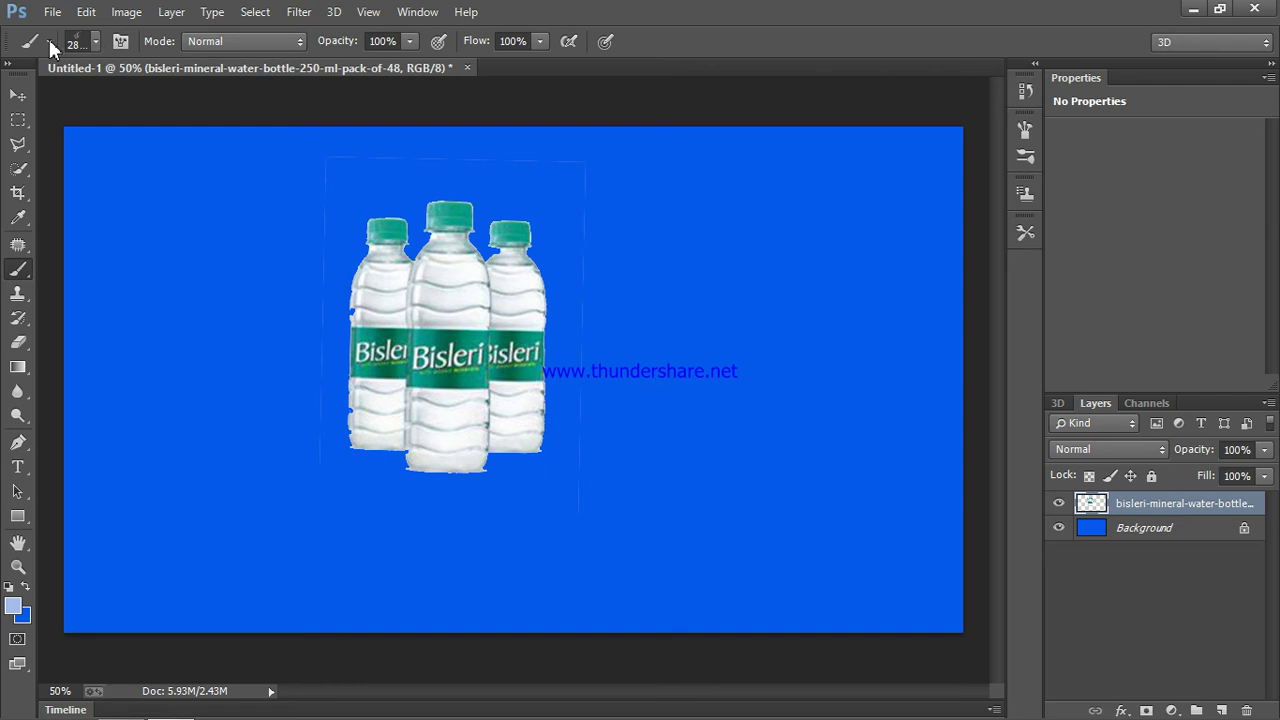
Stamp a large splash around the bottles with a slightly smaller Splash 9 brush
left_click(96, 42)
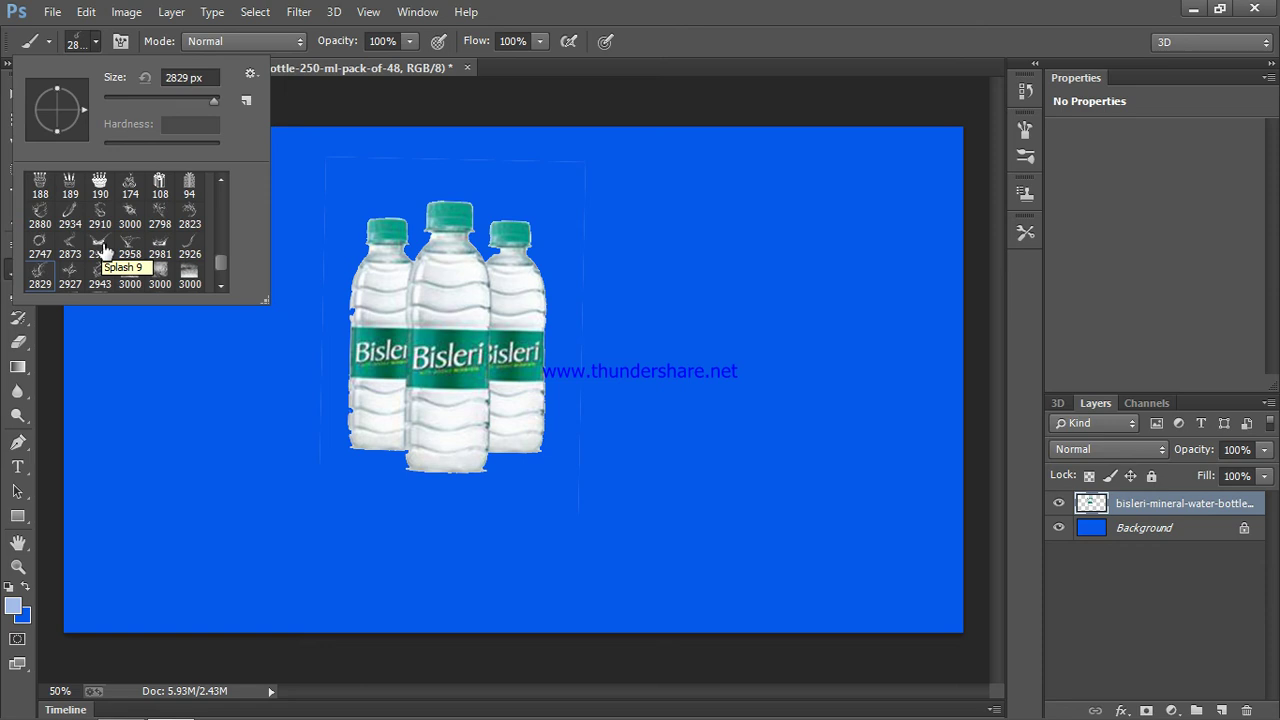
double_click(100, 245)
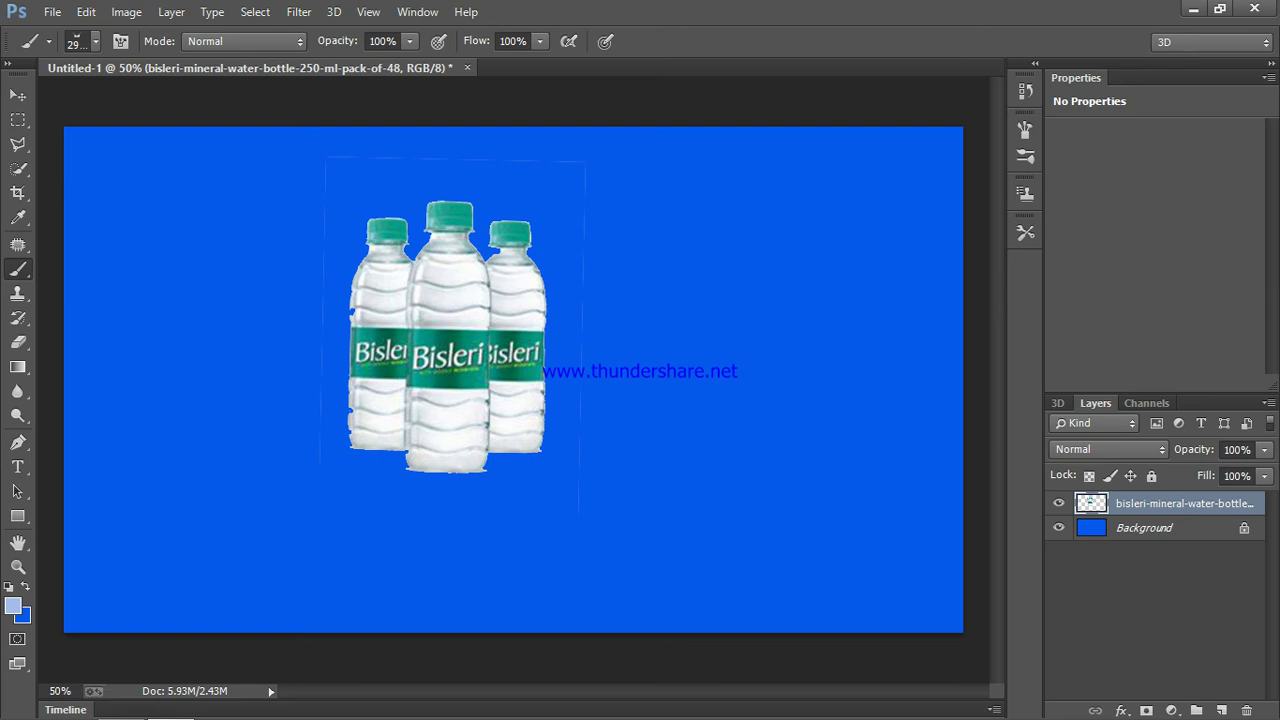
key("bracketleft")
key("bracketleft")
key("bracketleft")
key("bracketleft")
key("bracketleft")
key("bracketleft")
left_click(499, 387)
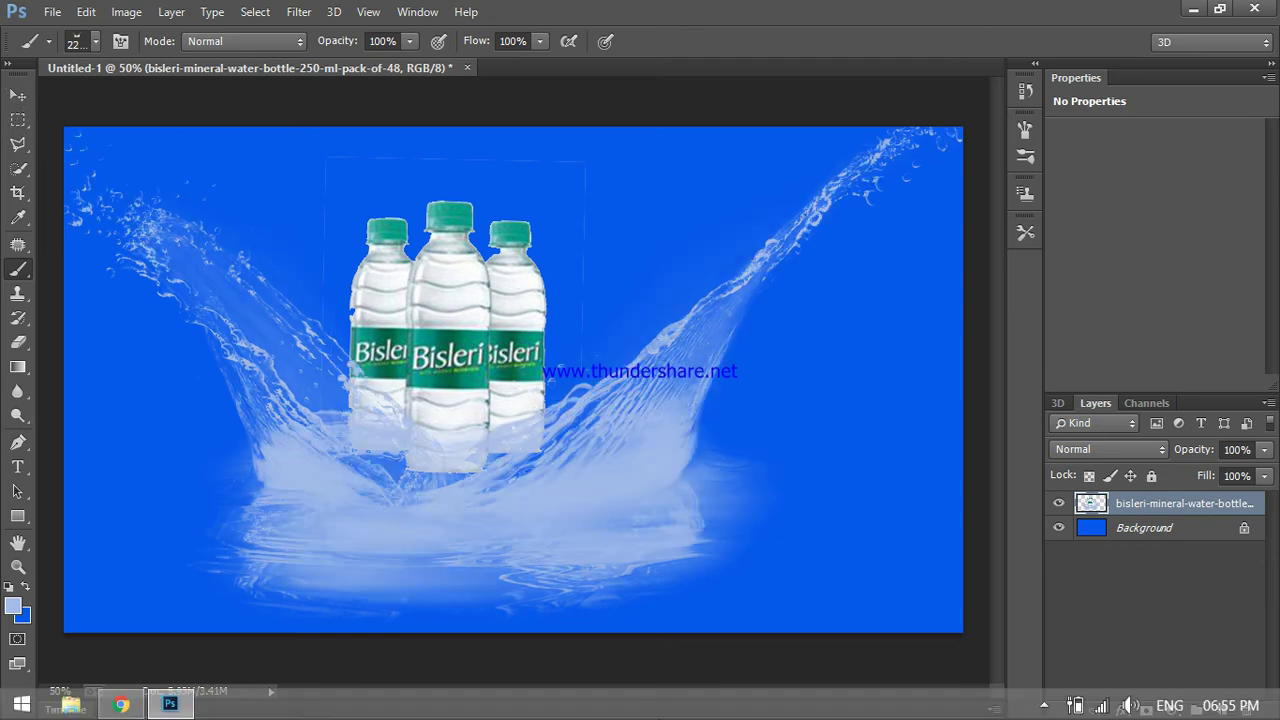
Stamp more splashes over the scene with a smaller 2880 water-splash brush
left_click(93, 43)
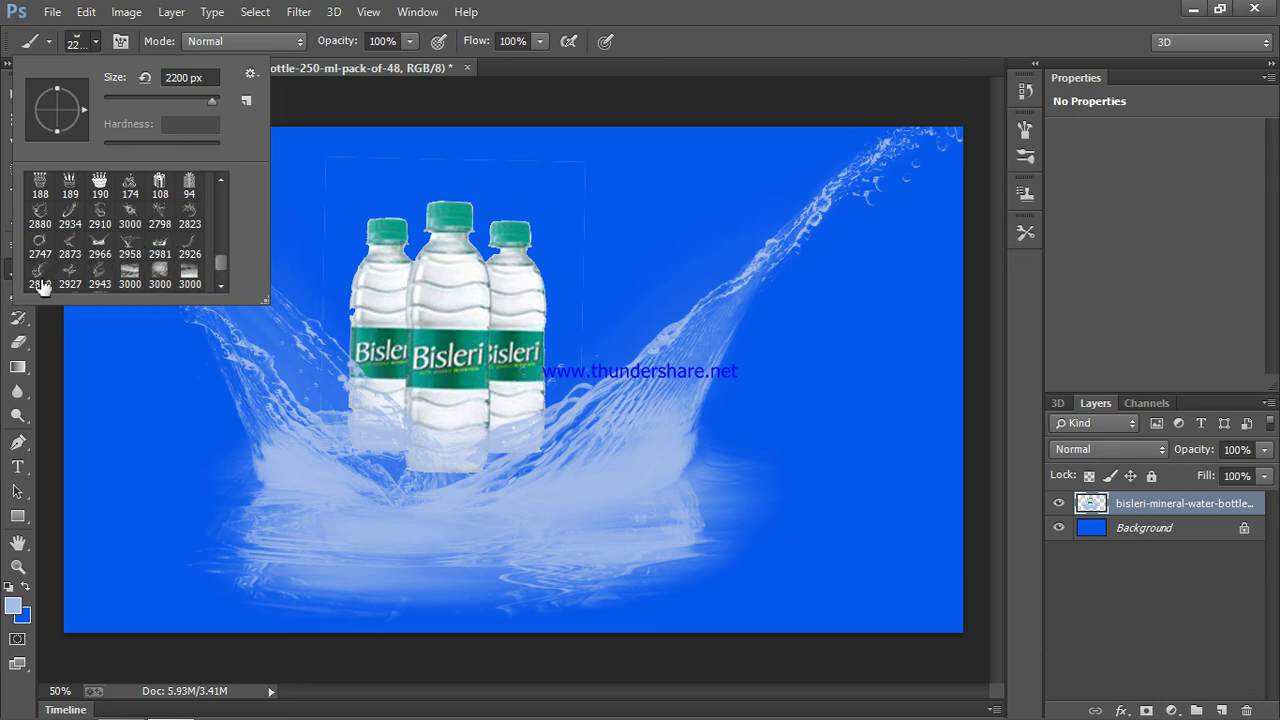
left_click(40, 212)
key("Return")
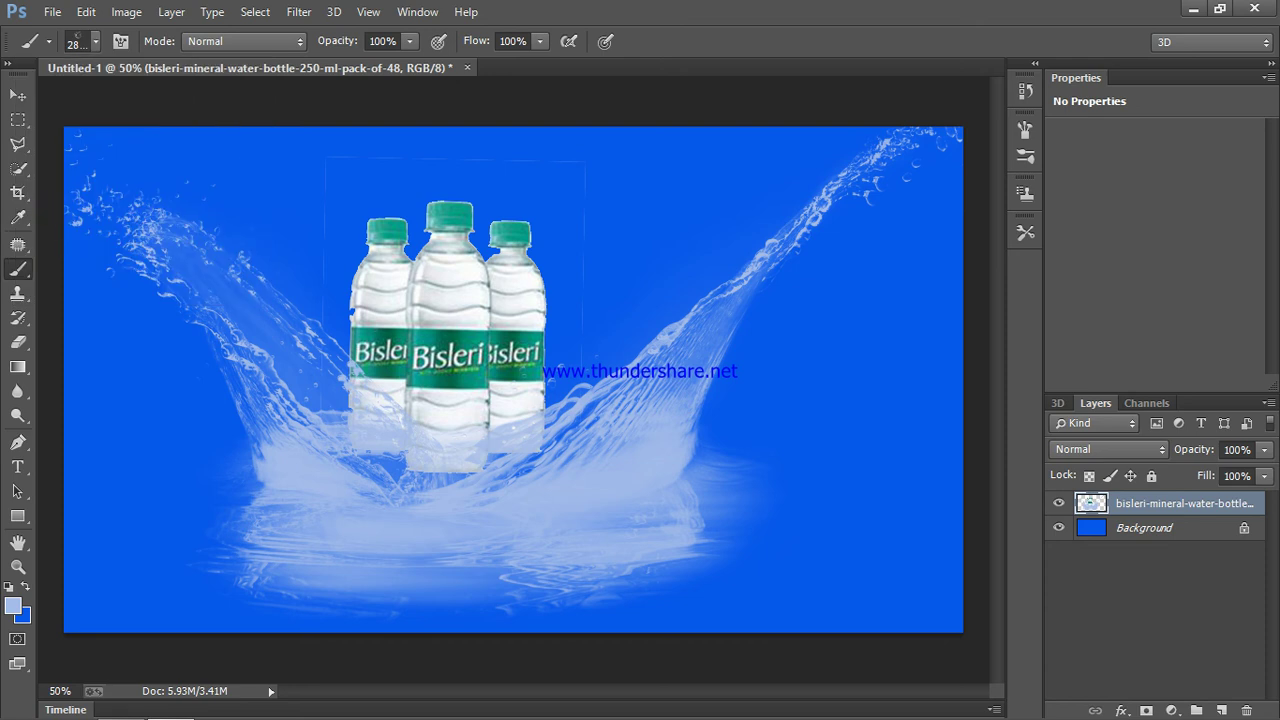
key("bracketleft")
key("bracketleft")
left_click(511, 283)
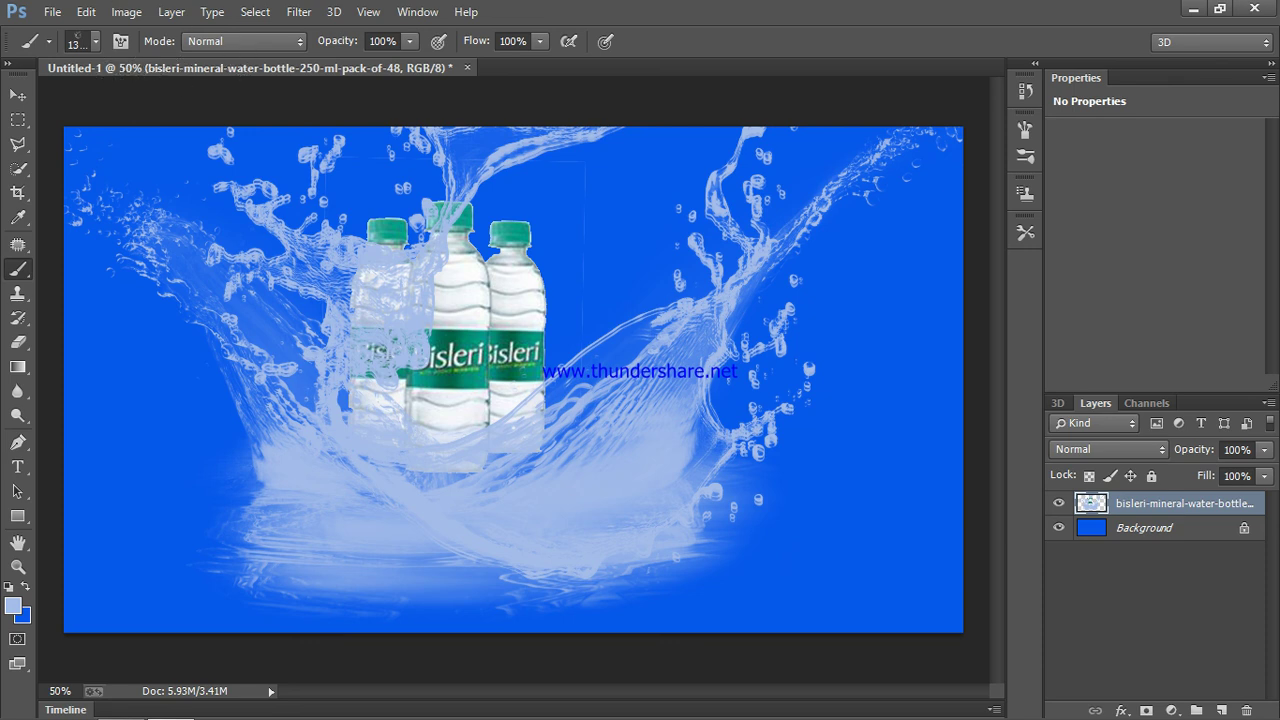
left_click(20, 95)
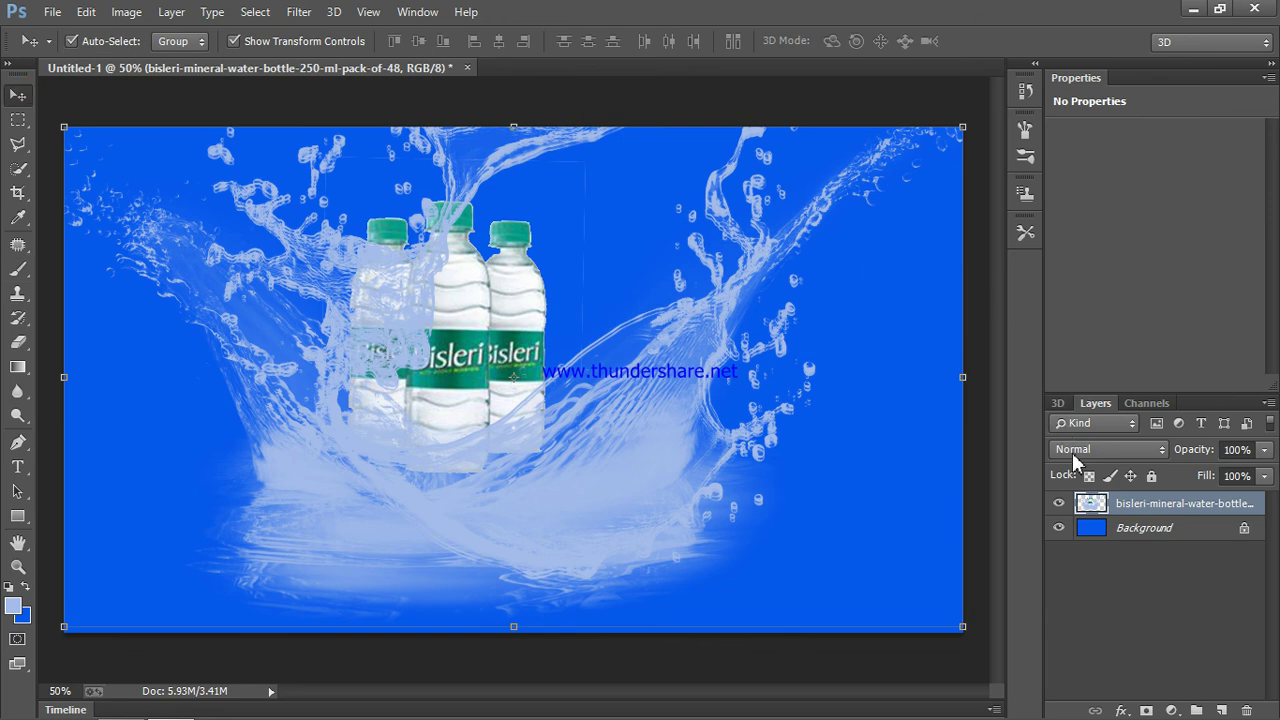
Scroll through the bottle layer's blend modes, starting from Normal
left_click(1076, 452)
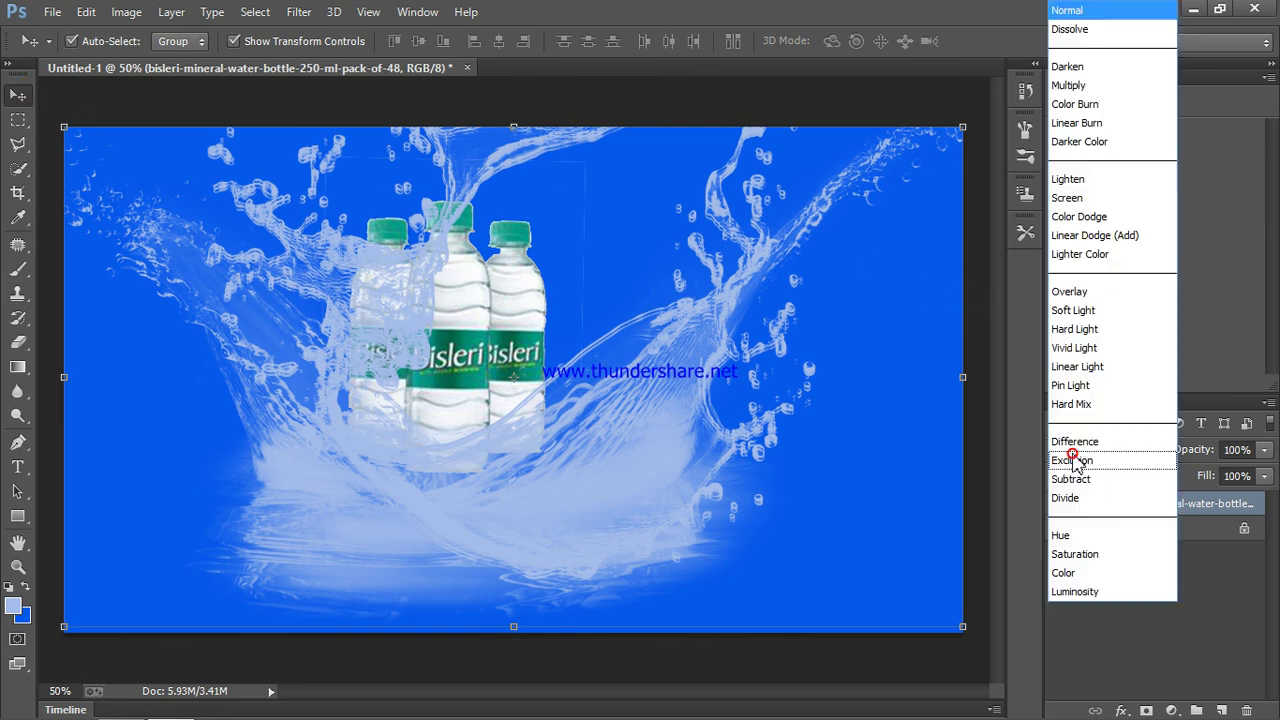
left_click(1078, 12)
scroll(1089, 446, "down", 1)
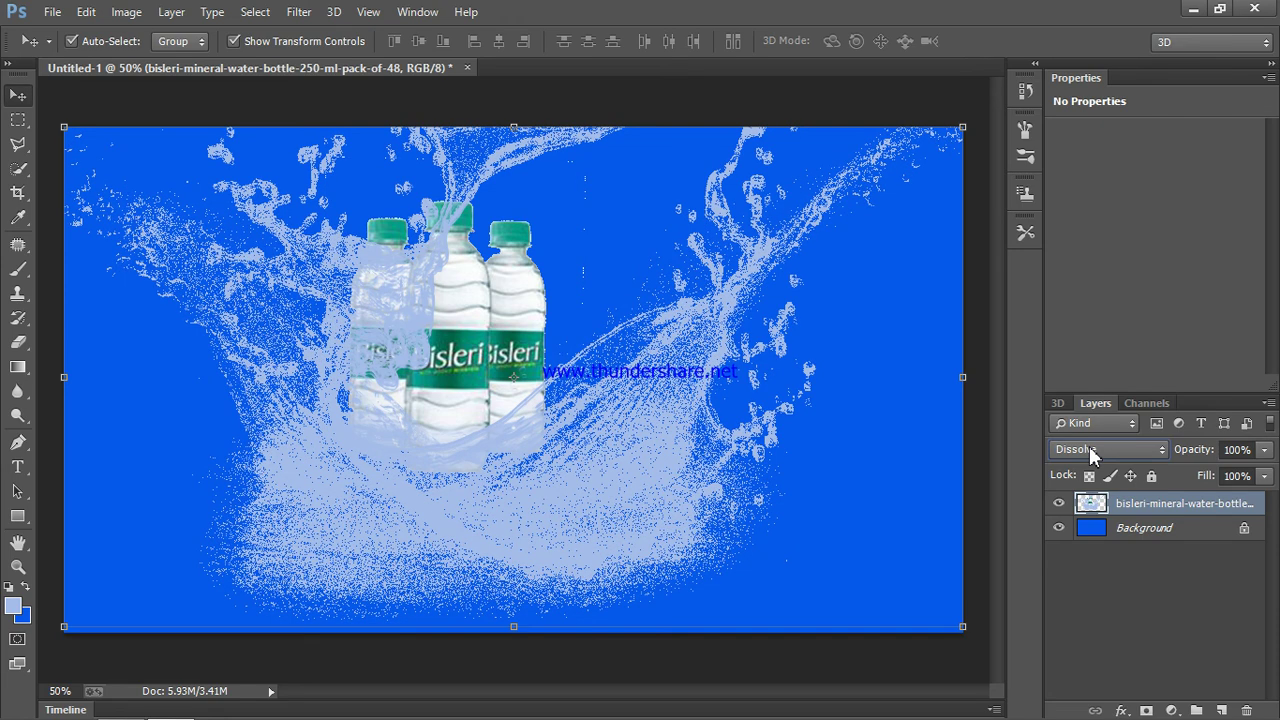
scroll(1089, 446, "down", 1)
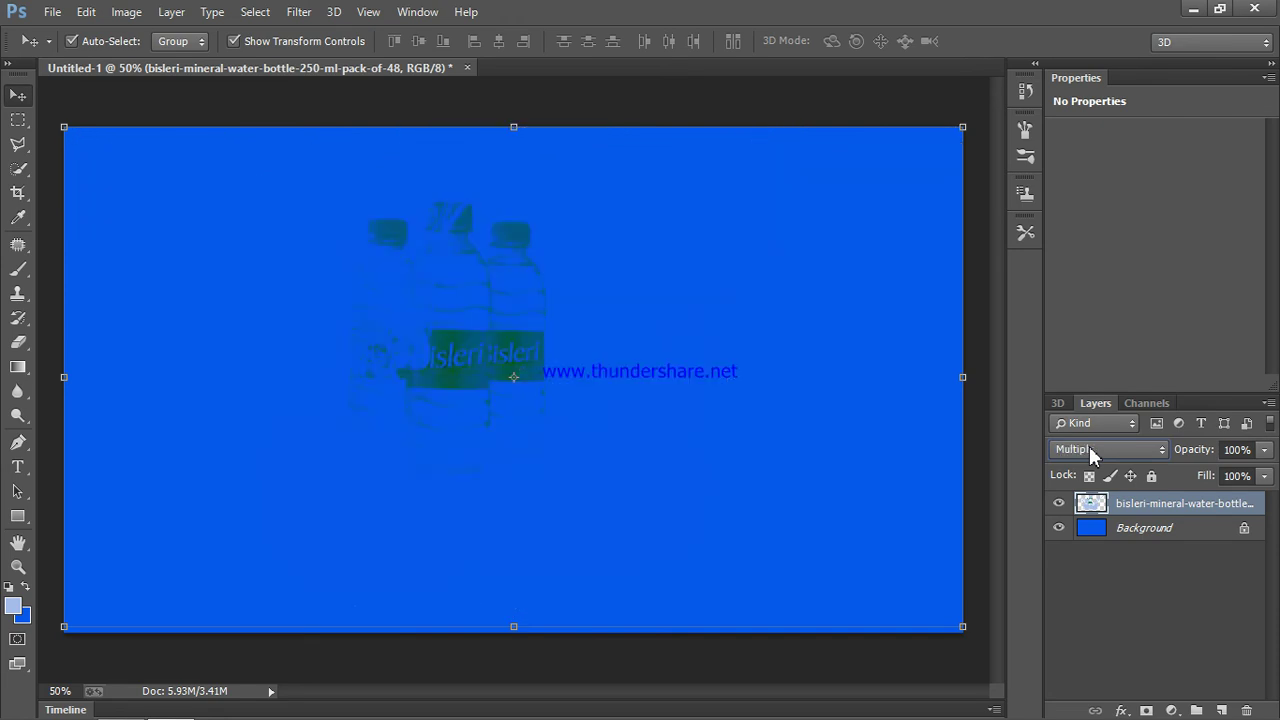
scroll(1087, 481, "down", 1)
scroll(1087, 481, "down", 1)
scroll(1087, 481, "down", 1)
scroll(1087, 481, "down", 1)
scroll(1087, 481, "up", 2)
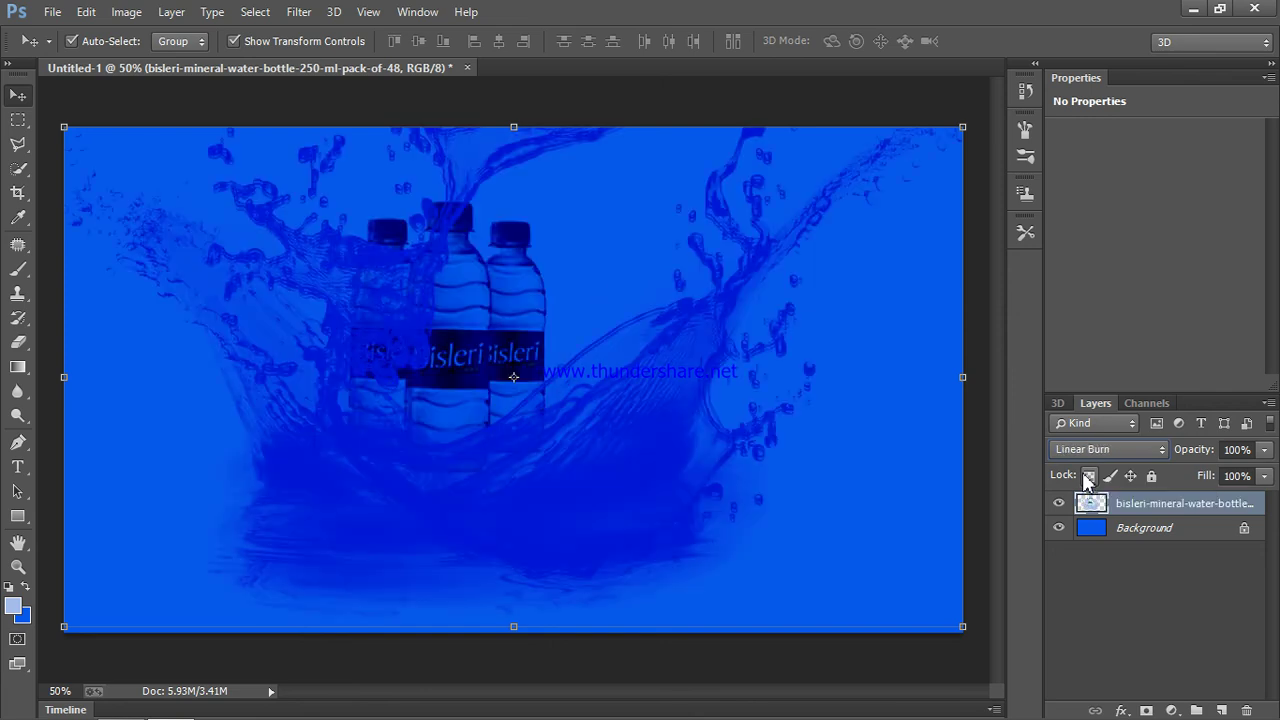
scroll(1087, 481, "down", 1)
scroll(1087, 481, "down", 1)
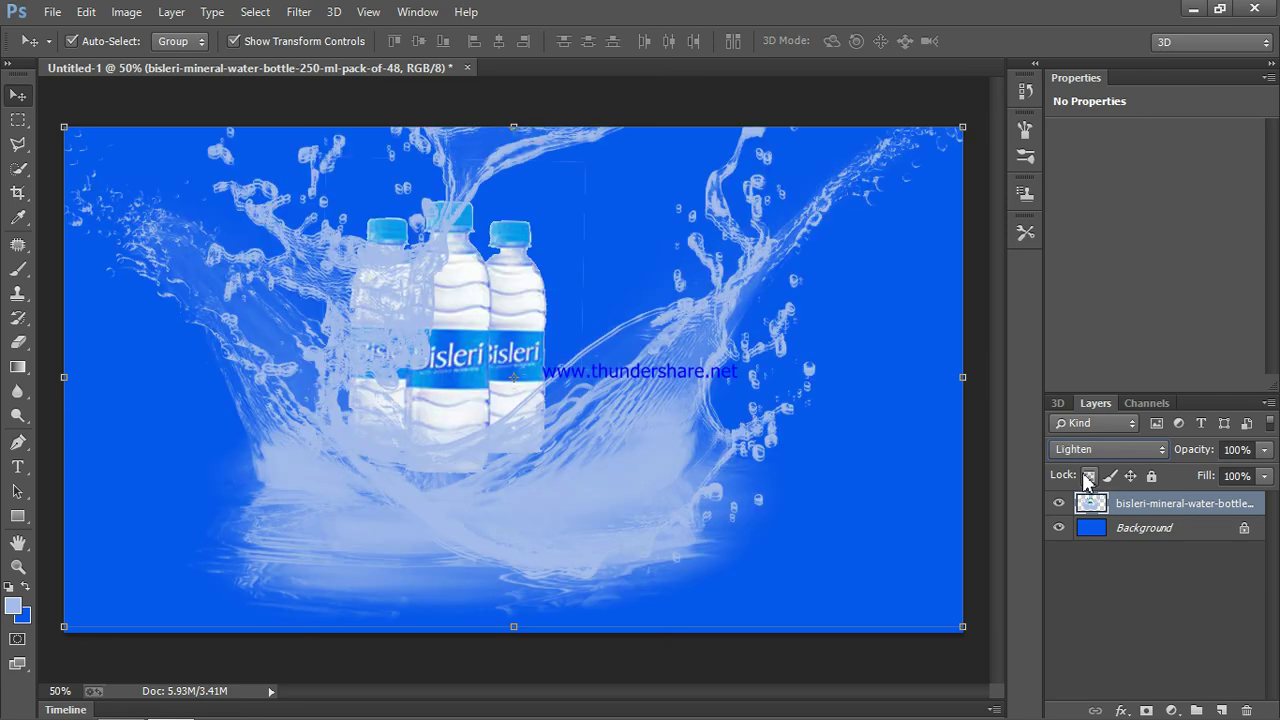
scroll(1087, 505, "down", 1)
scroll(1087, 508, "down", 1)
scroll(1088, 510, "down", 1)
scroll(1088, 512, "down", 1)
scroll(1087, 518, "down", 1)
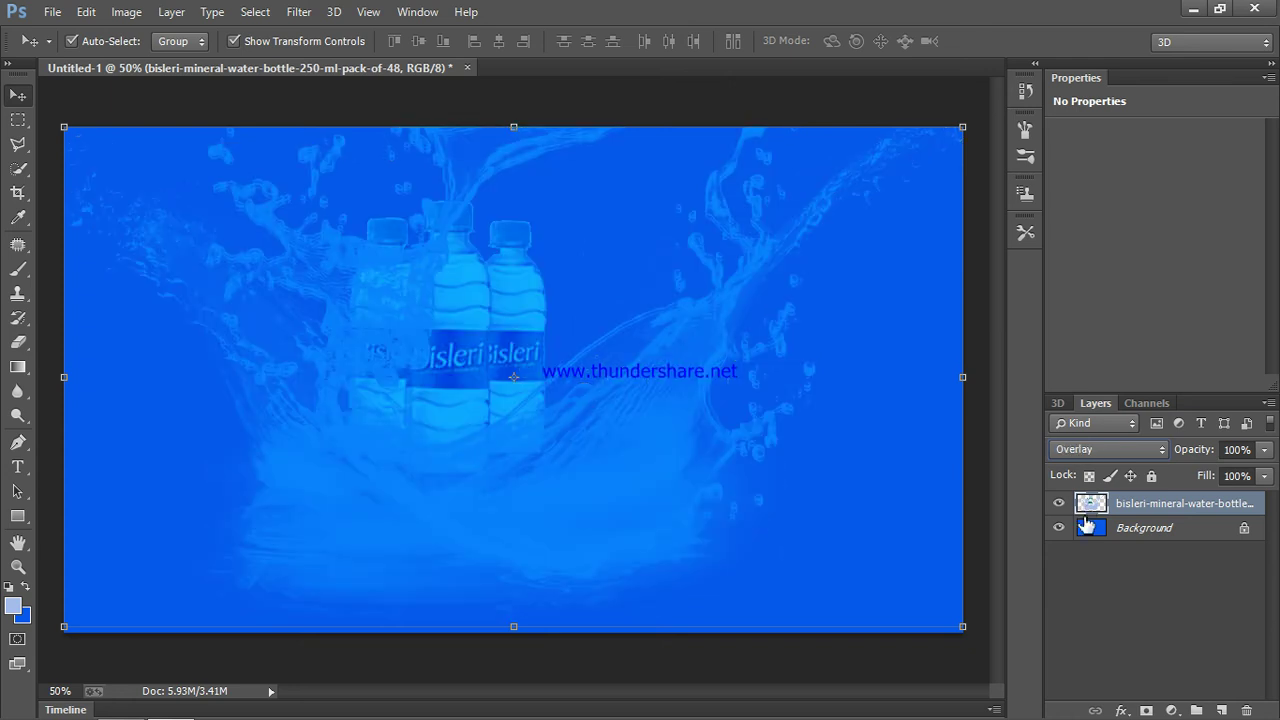
scroll(1087, 522, "down", 1)
scroll(1087, 526, "down", 1)
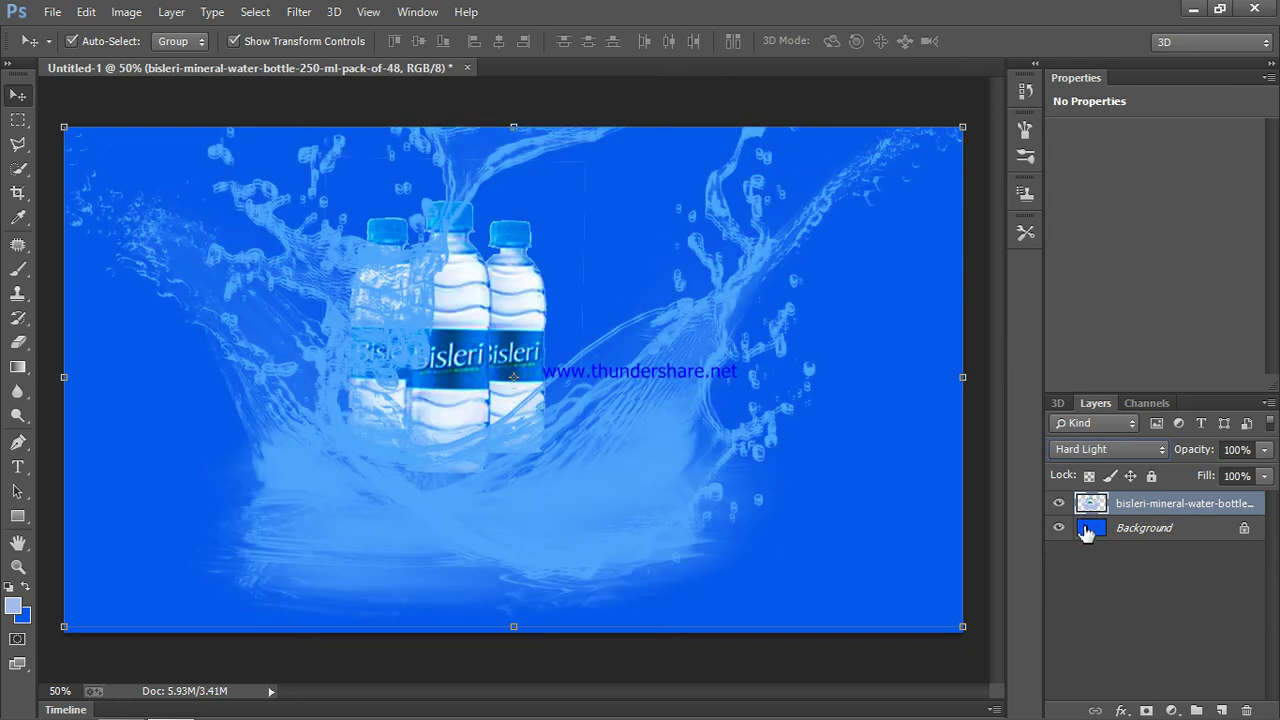
scroll(1057, 527, "down", 1)
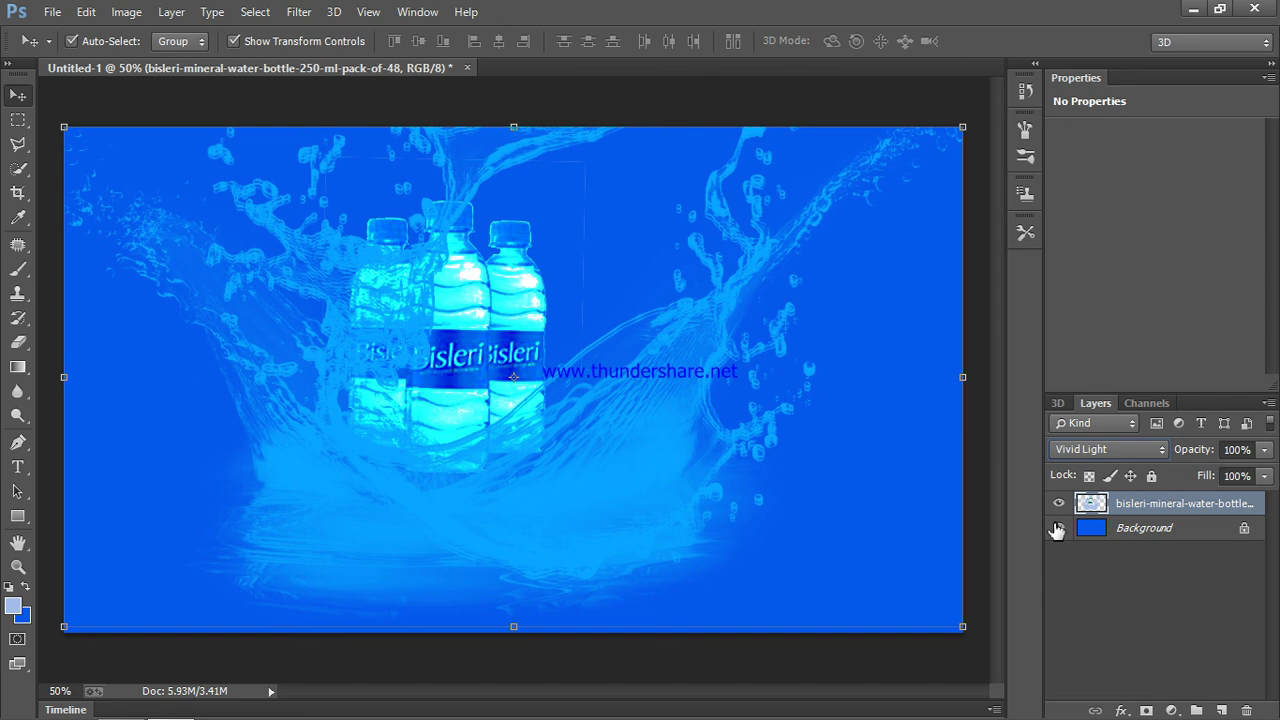
Try Linear Light, Pin Light, Hard Mix, Difference and Divide, settling on Subtract
key("shift+plus")
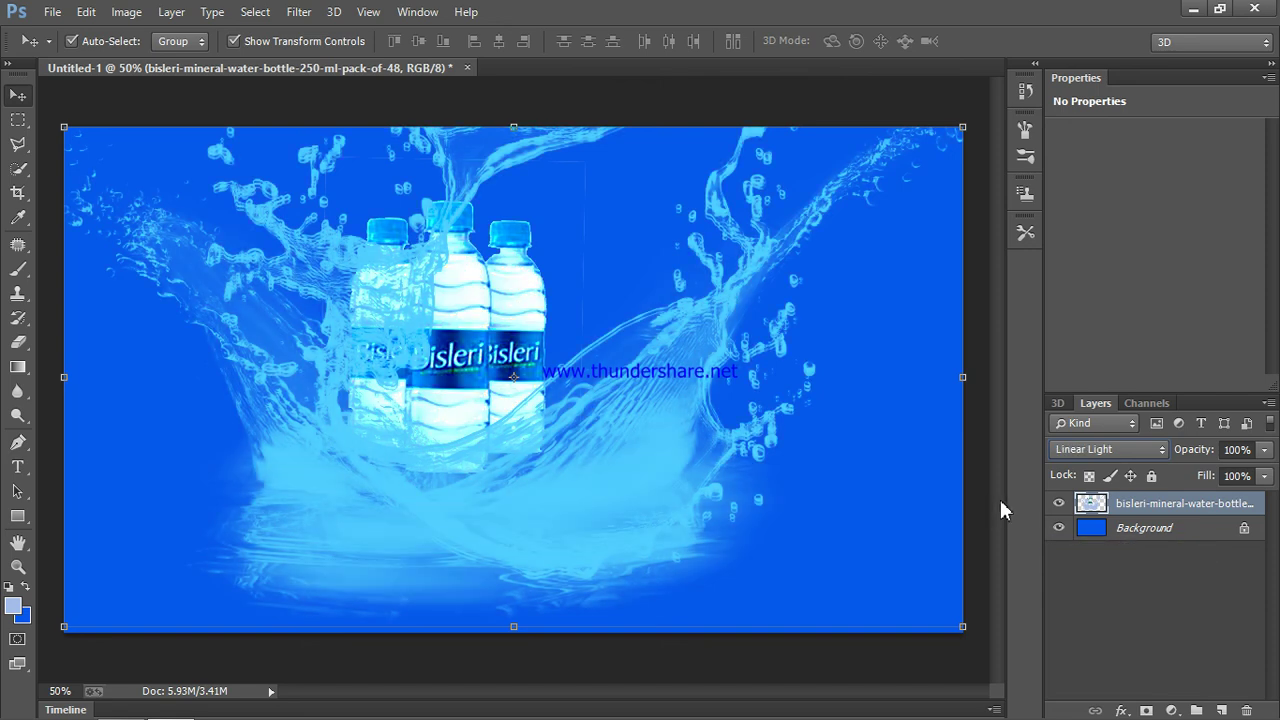
key("shift+plus")
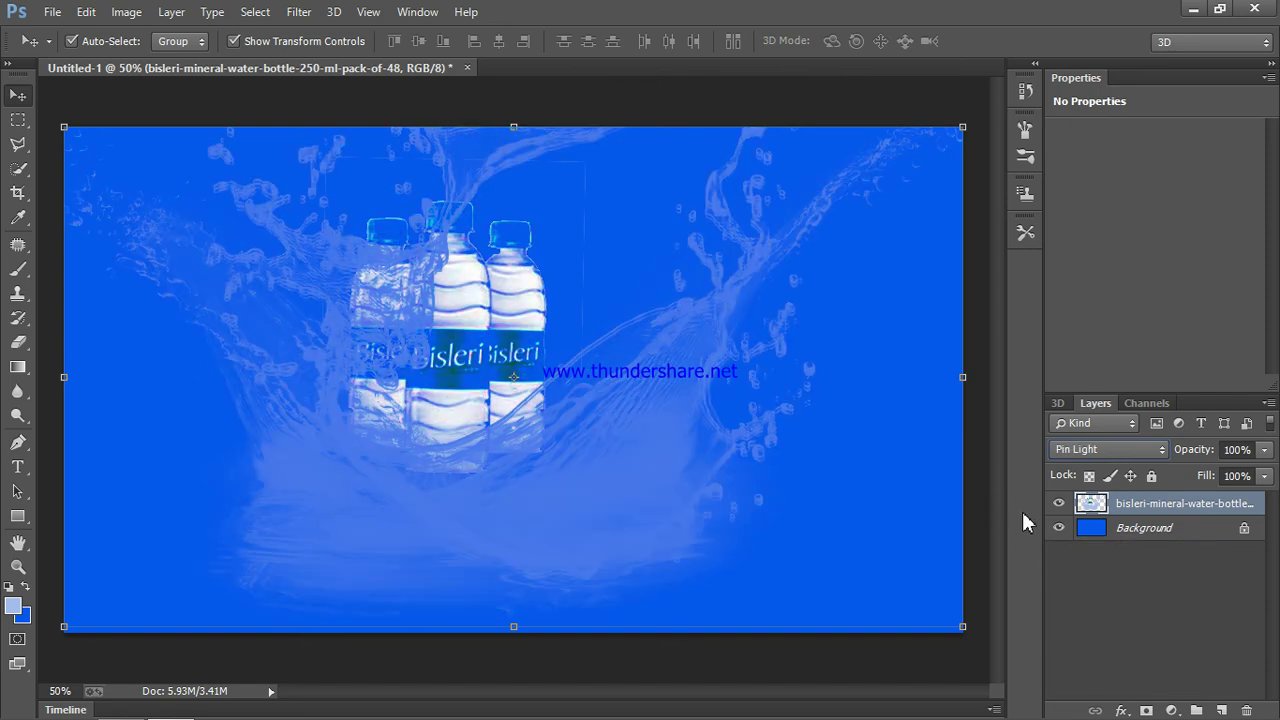
key("shift+plus")
key("shift+plus")
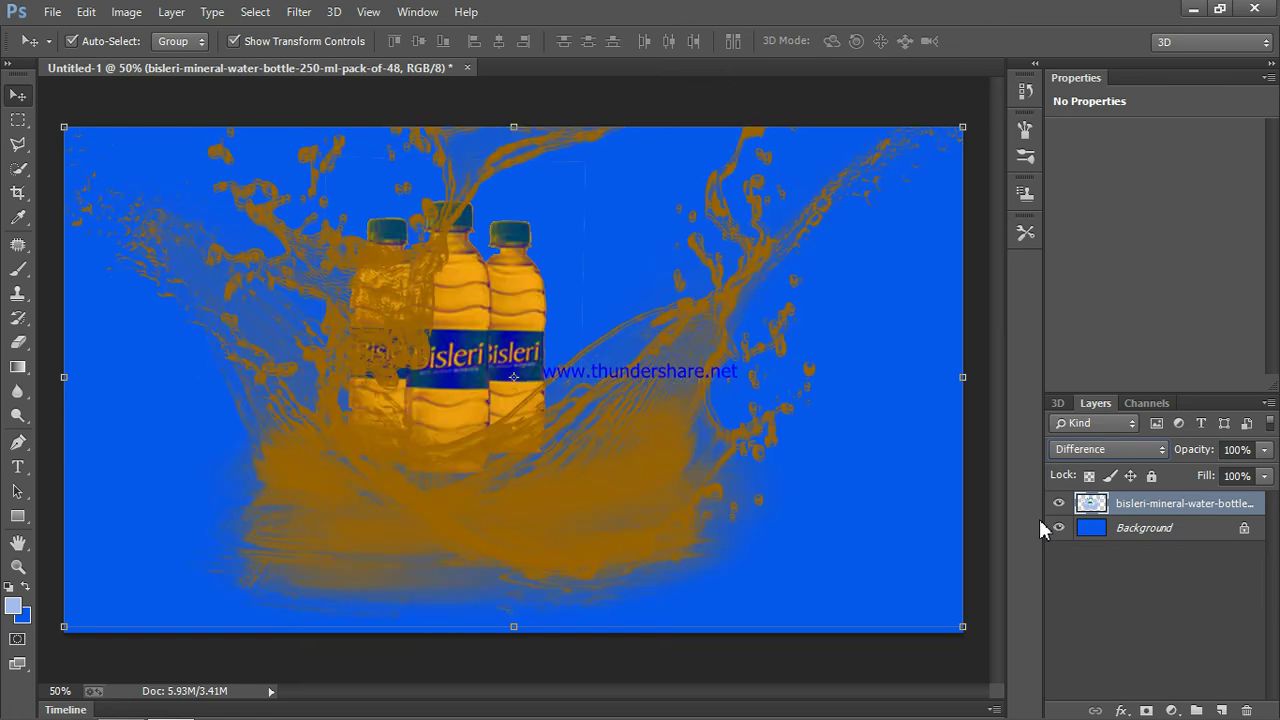
key("shift+plus")
key("shift+plus")
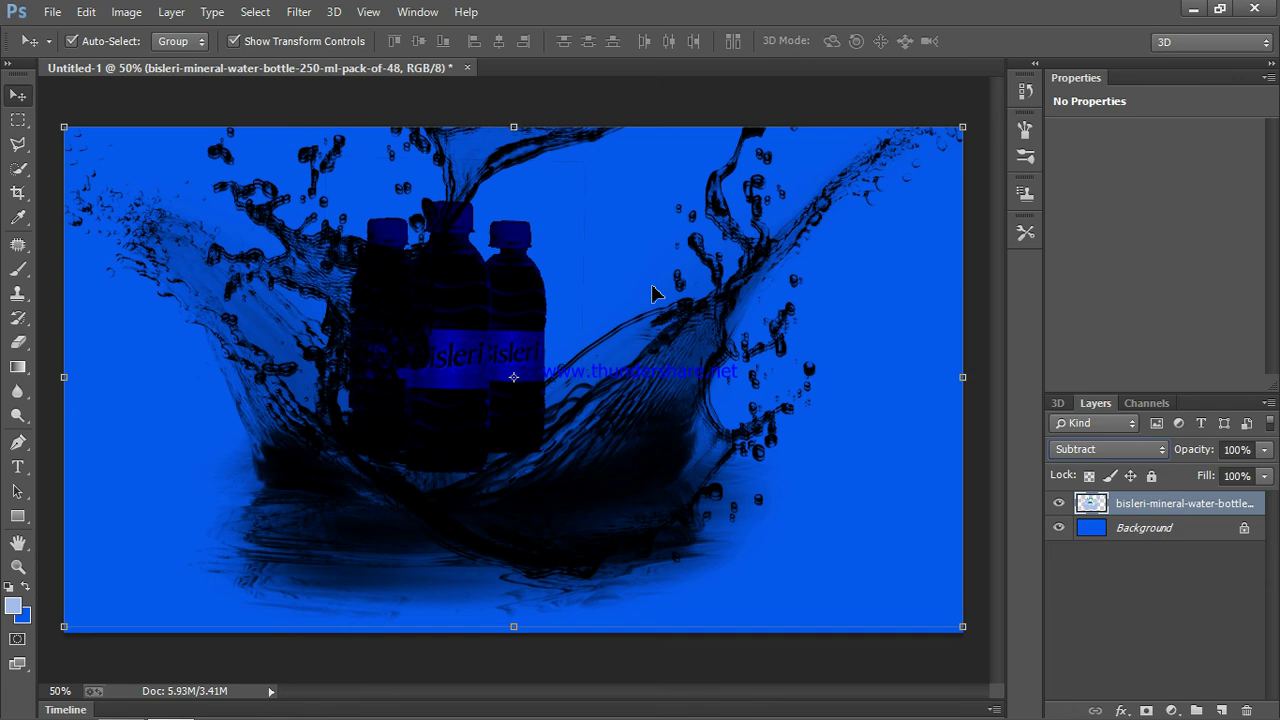
key("shift+plus")
key("shift+minus")
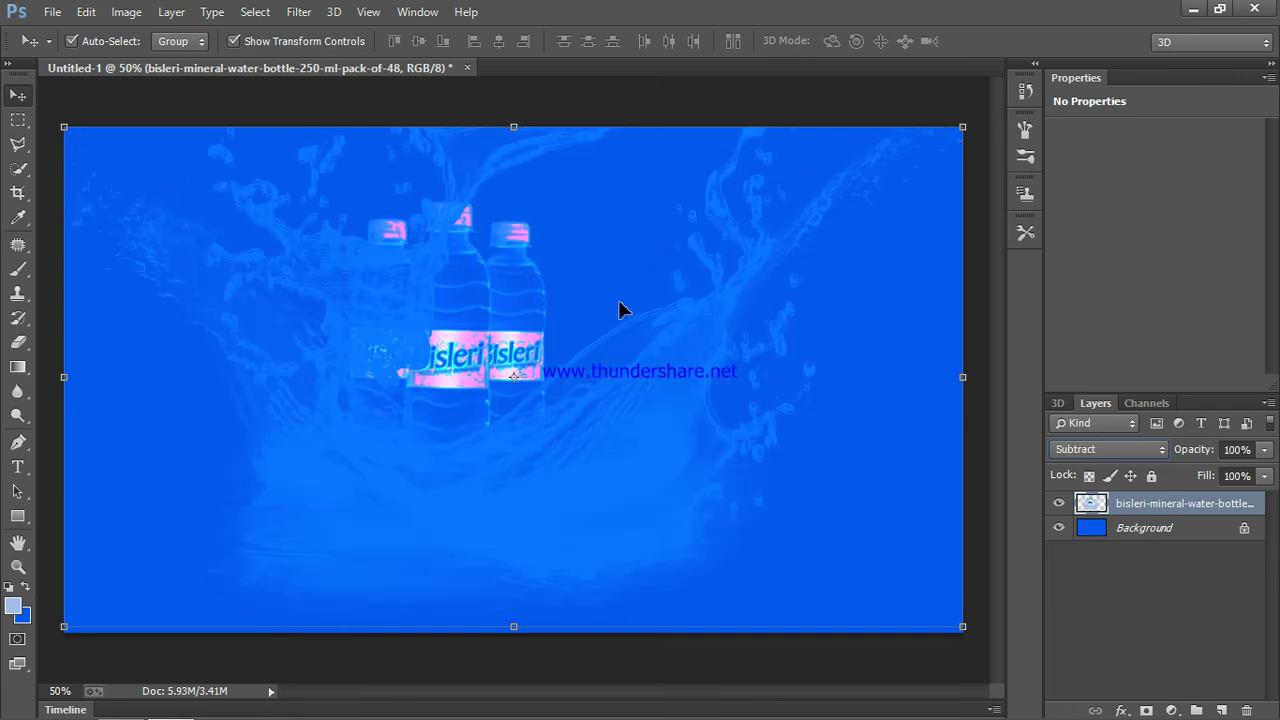
Save Untitled-1.jpg to the Desktop at quality 12, replacing the old file, then minimize Photoshop
left_click(53, 12)
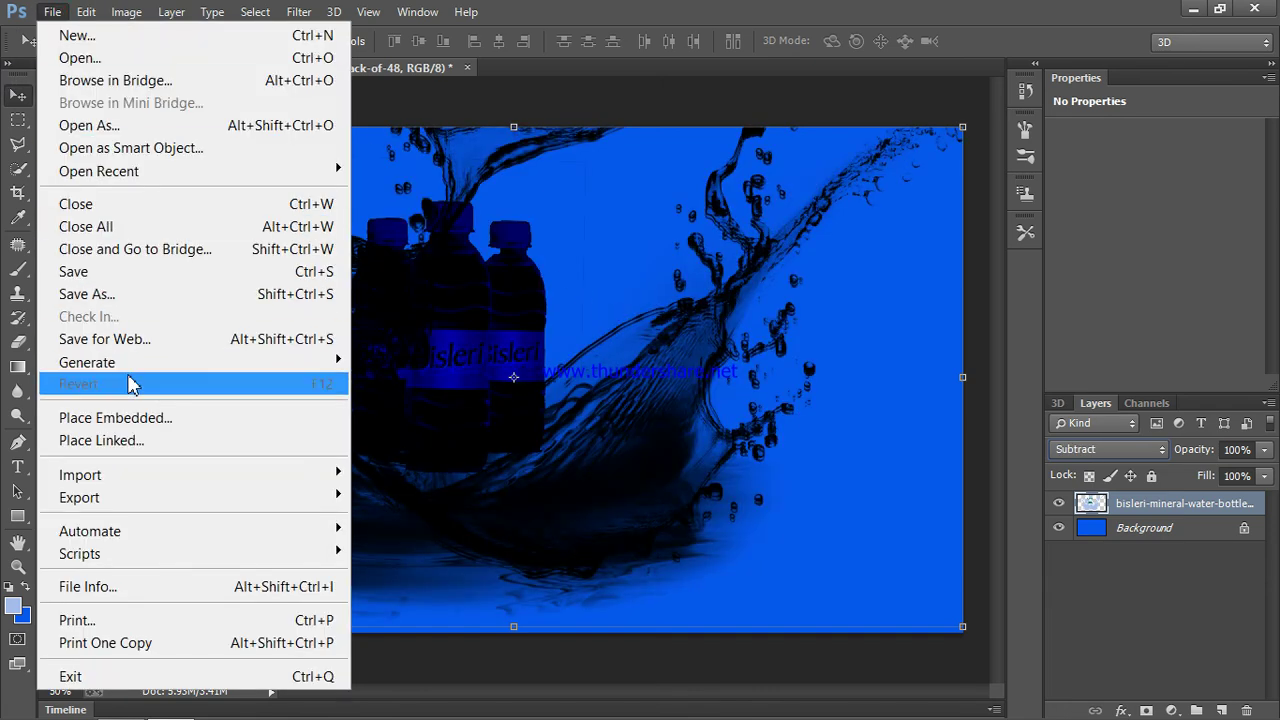
left_click(110, 272)
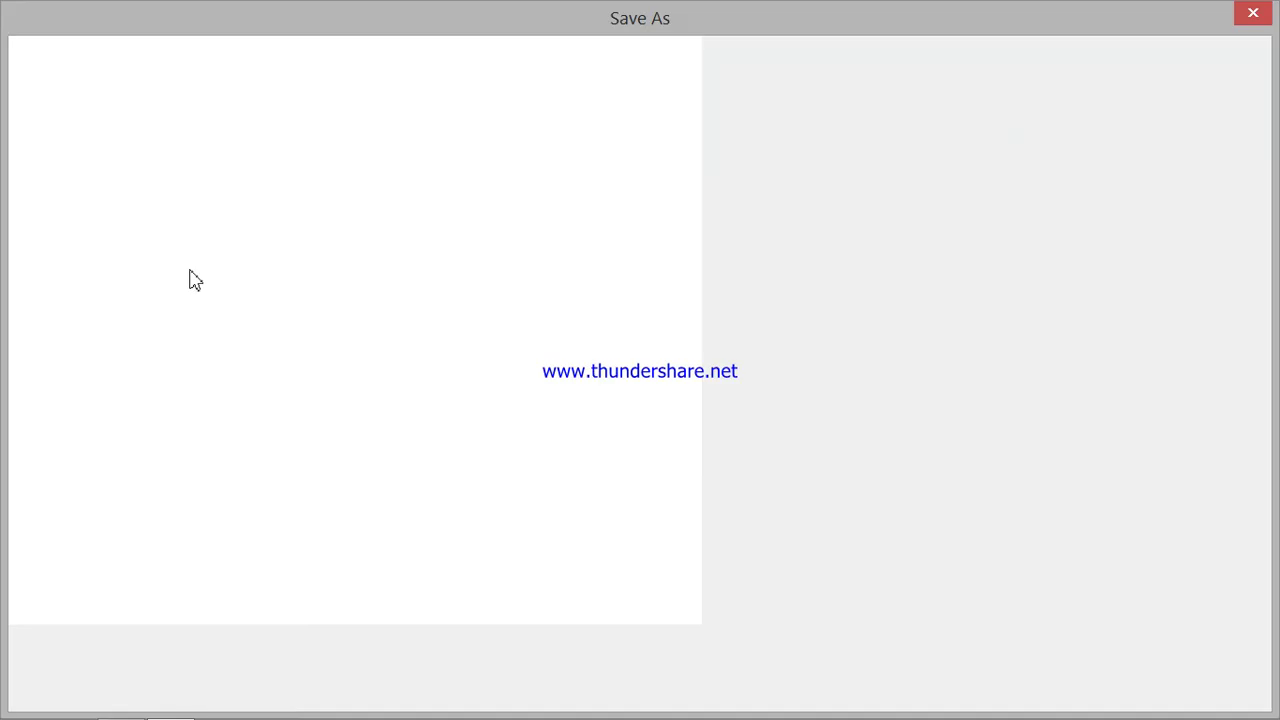
left_click(582, 490)
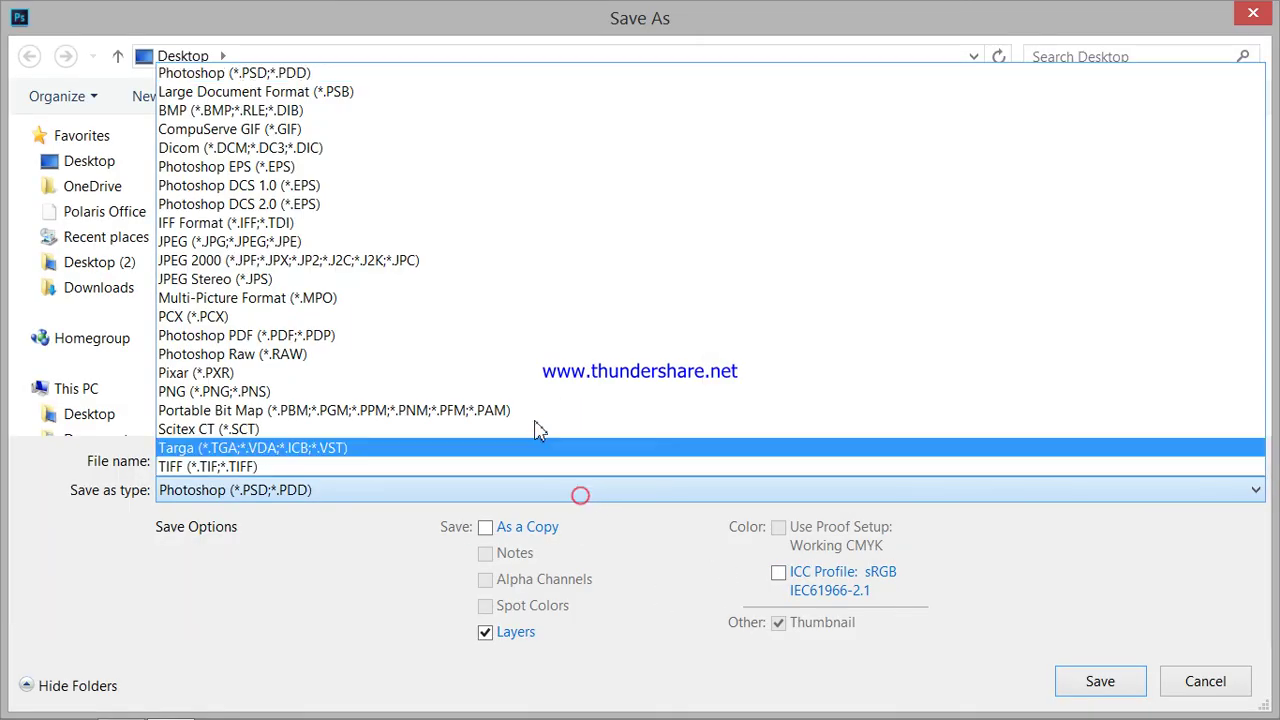
left_click(443, 245)
left_click(1100, 680)
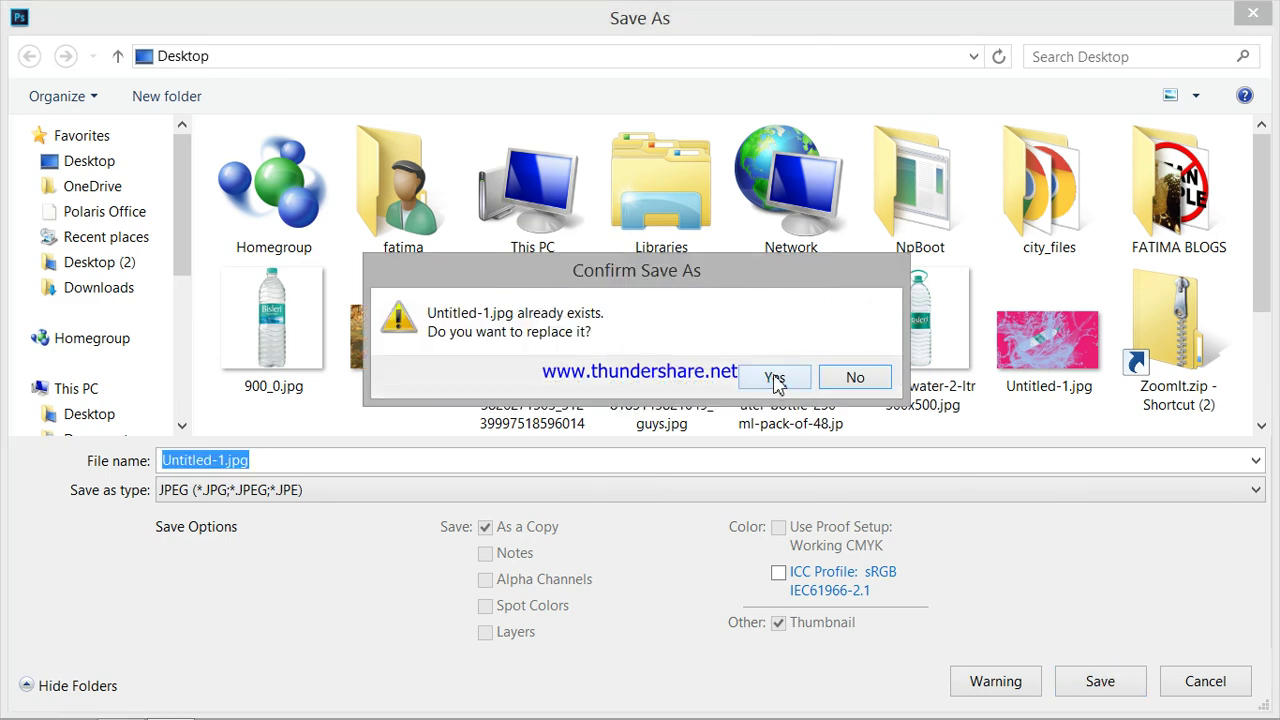
left_click(776, 380)
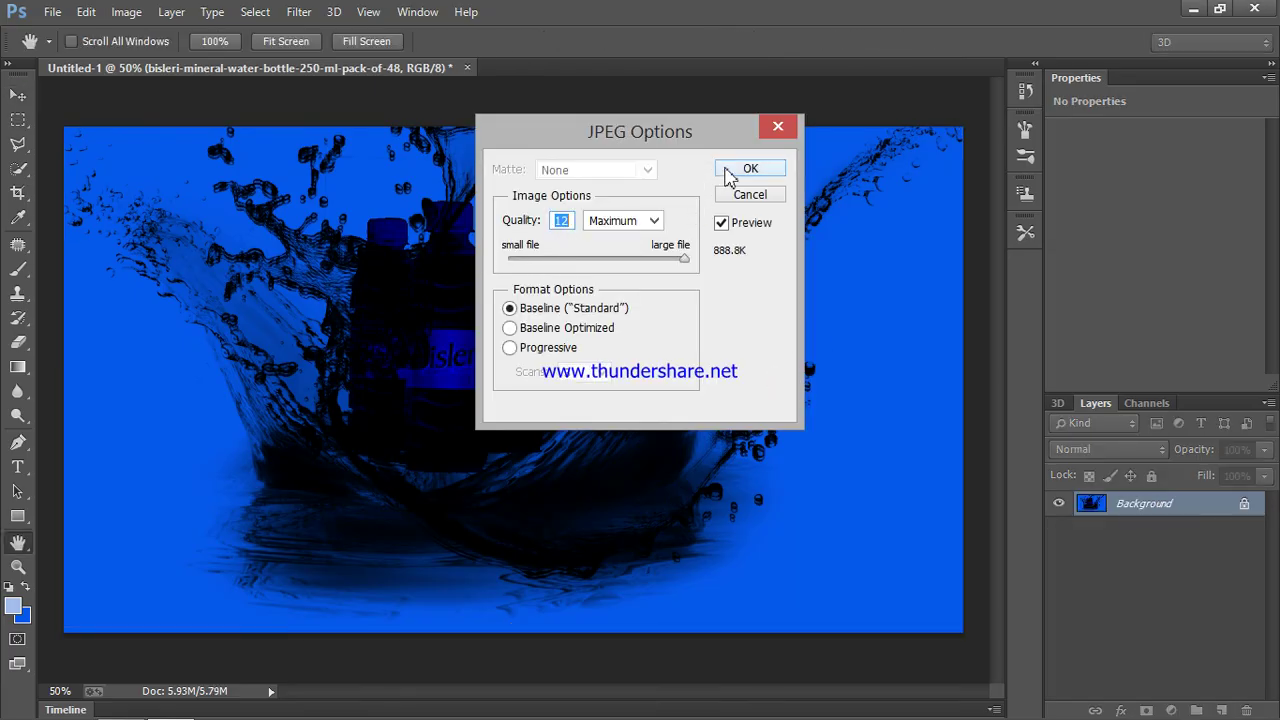
left_click(729, 170)
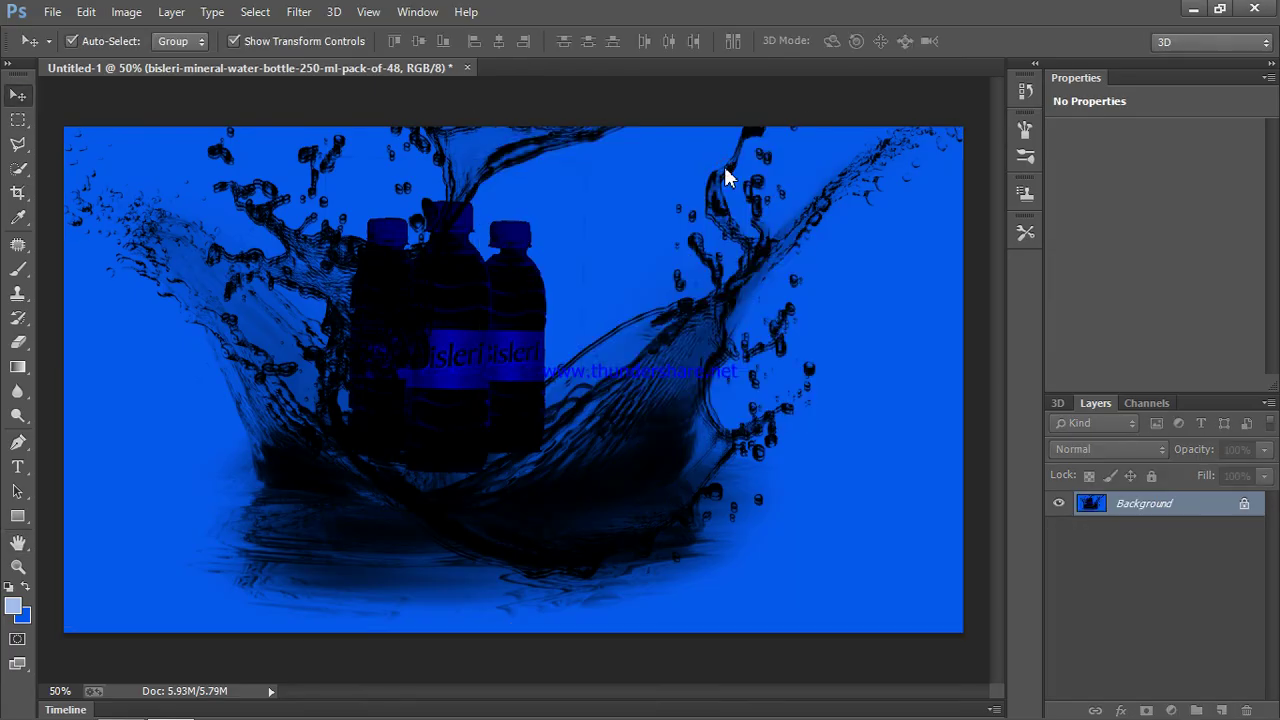
left_click(1193, 10)
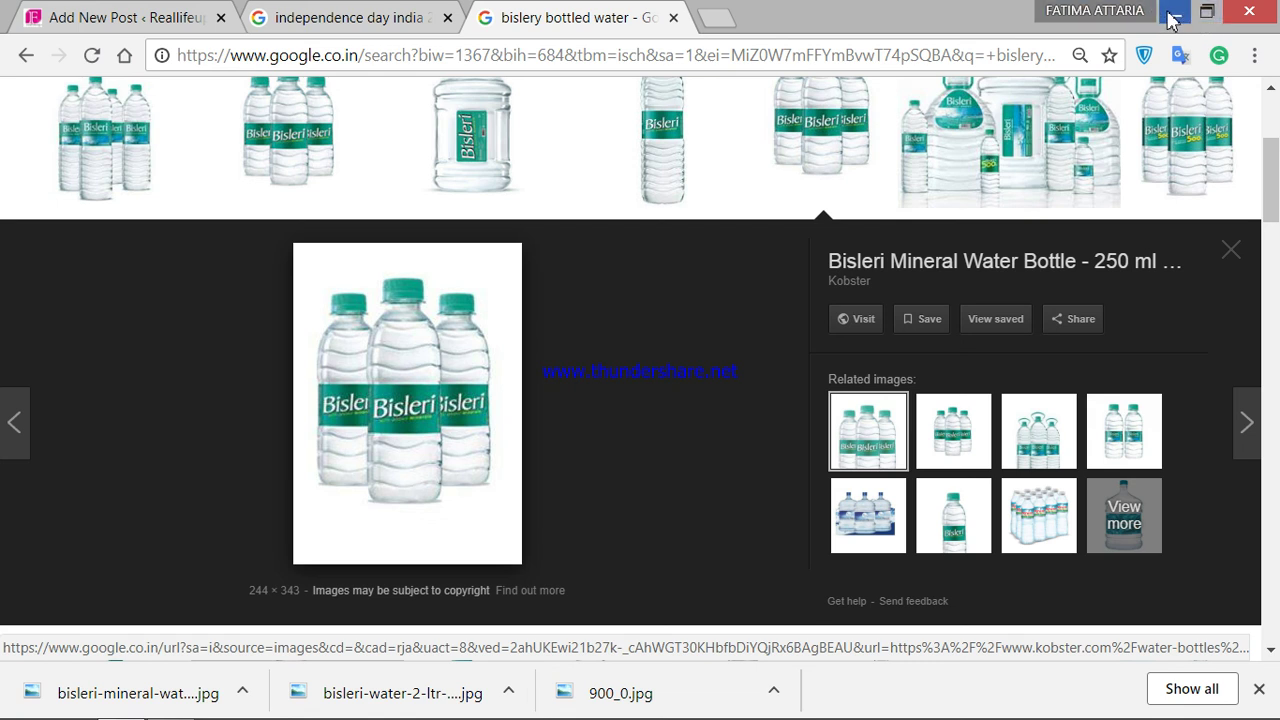
Minimize Chrome and open the screen recorder's tray menu showing its Stop option
left_click(1173, 14)
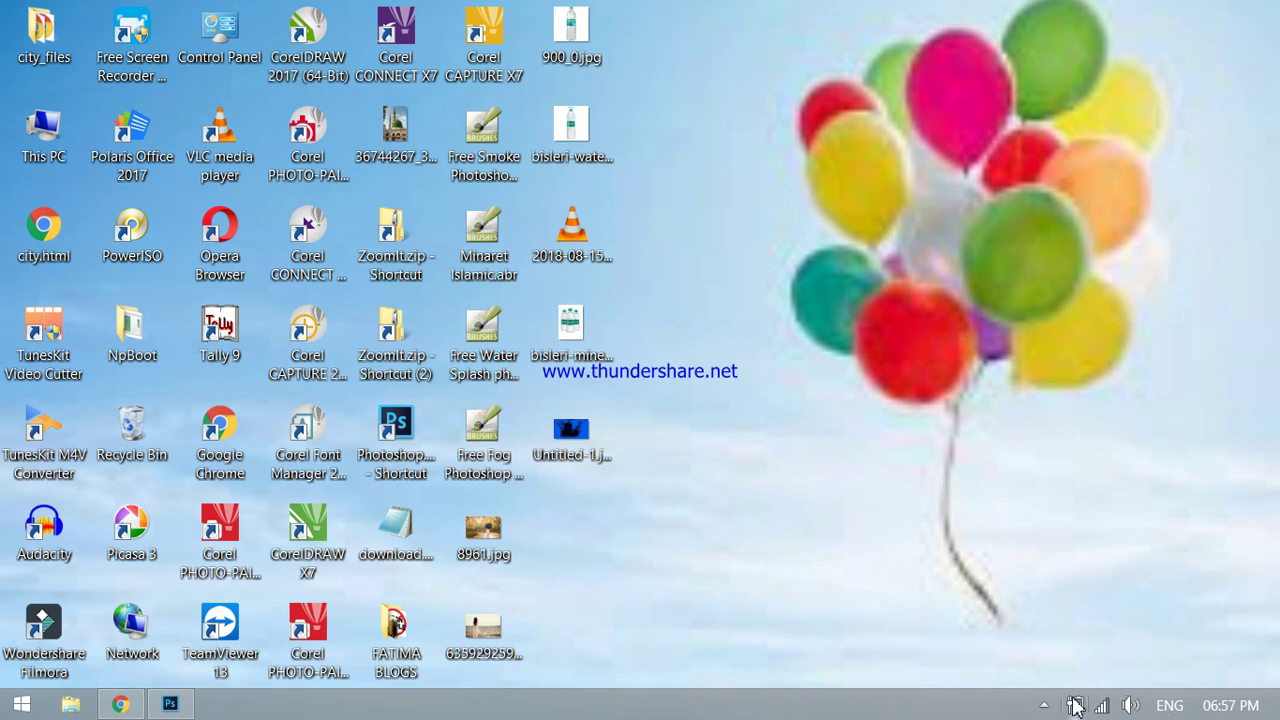
left_click(1042, 705)
right_click(1080, 602)
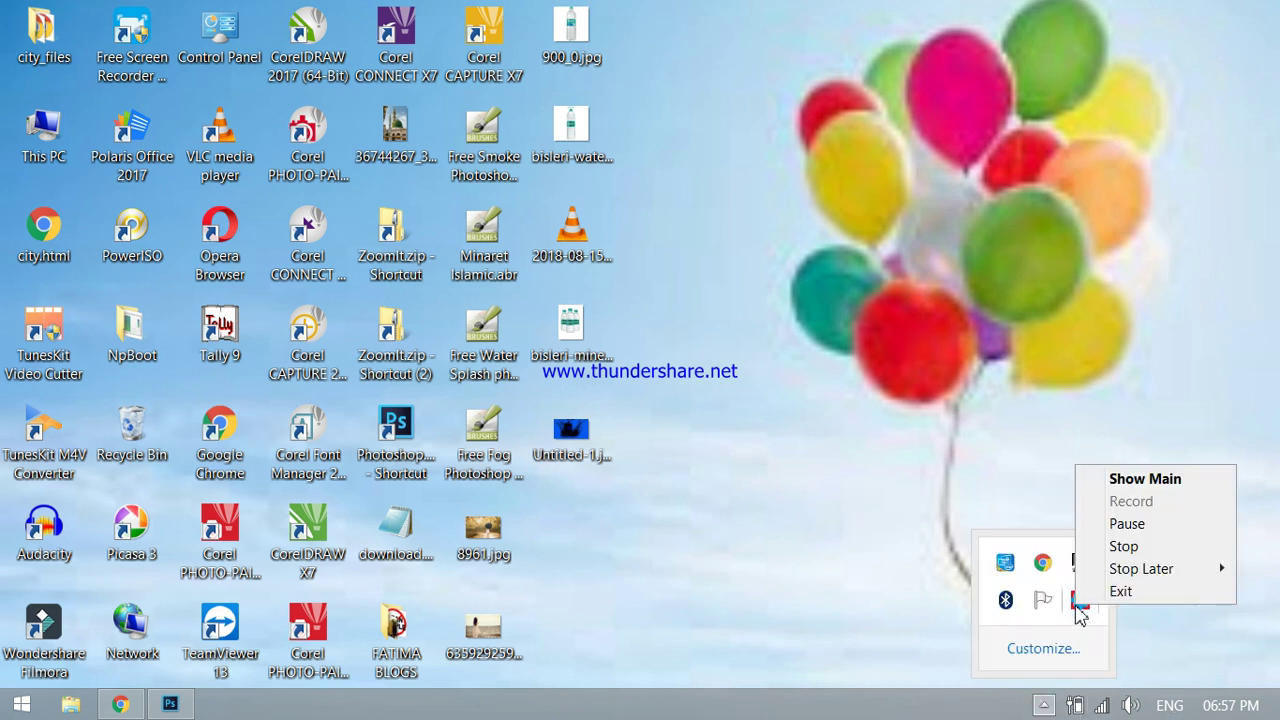